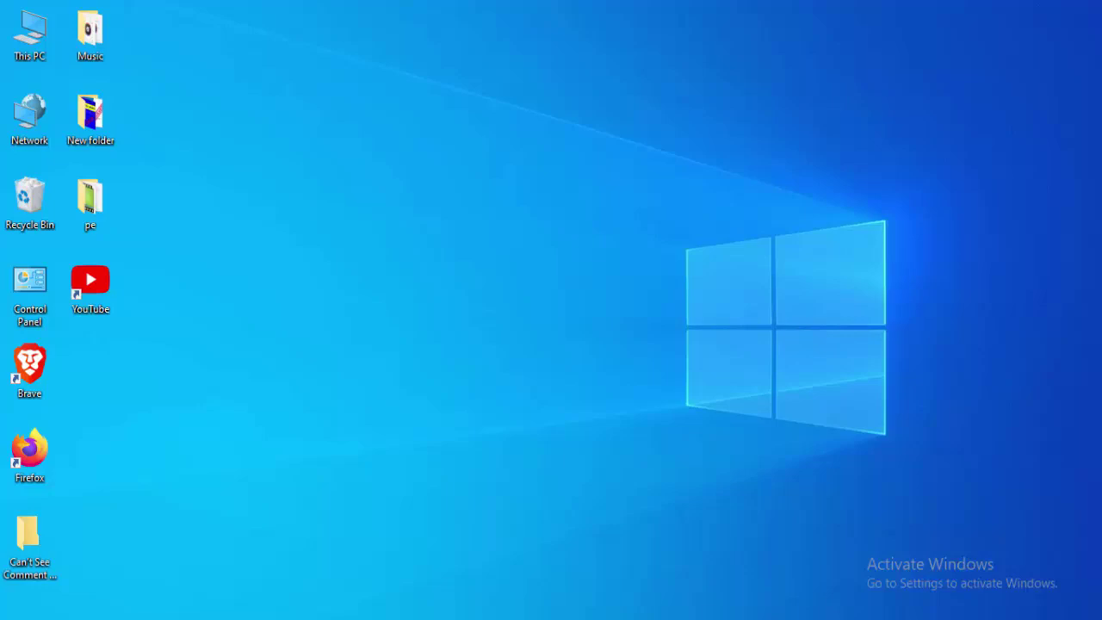
- Restart the Windows Explorer process from Task Manager, and close Task Manager
right_click(831, 618)
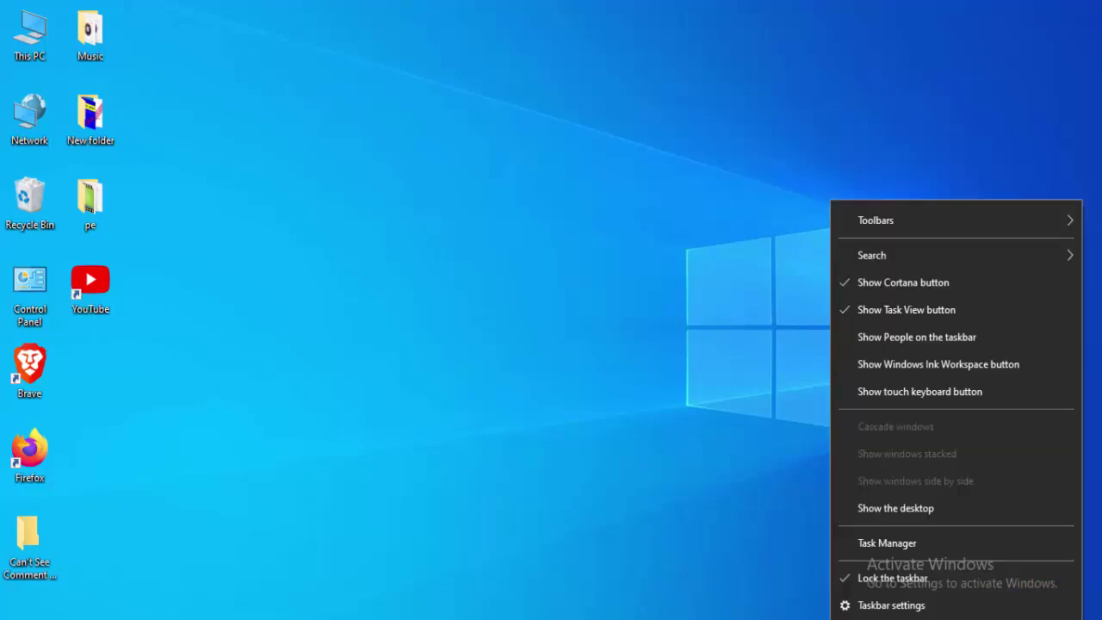
left_click(867, 549)
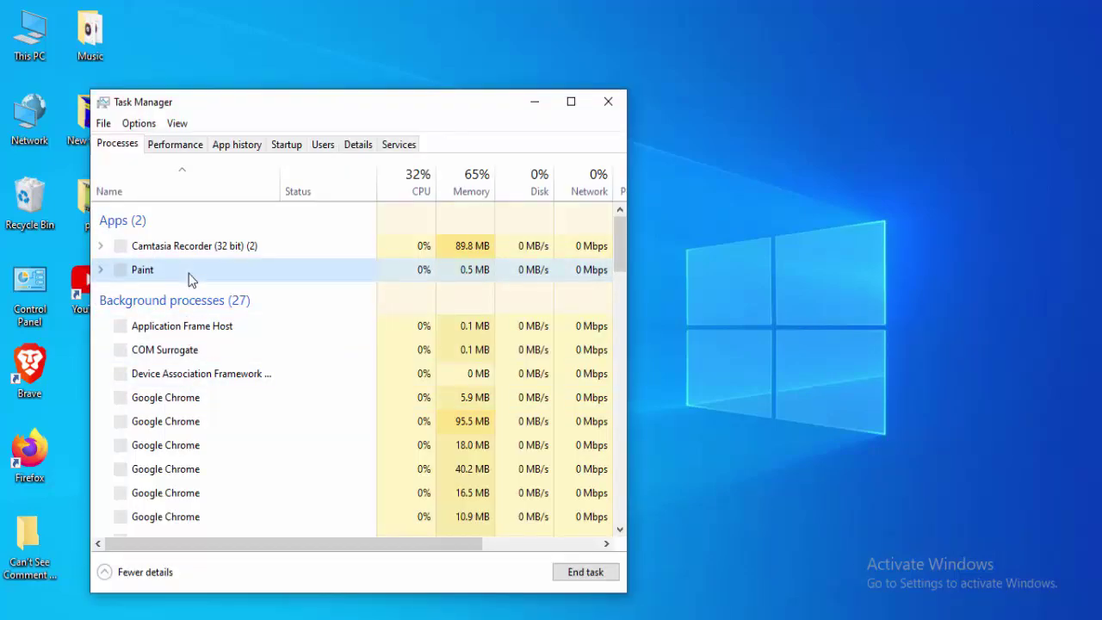
key("w")
key("w")
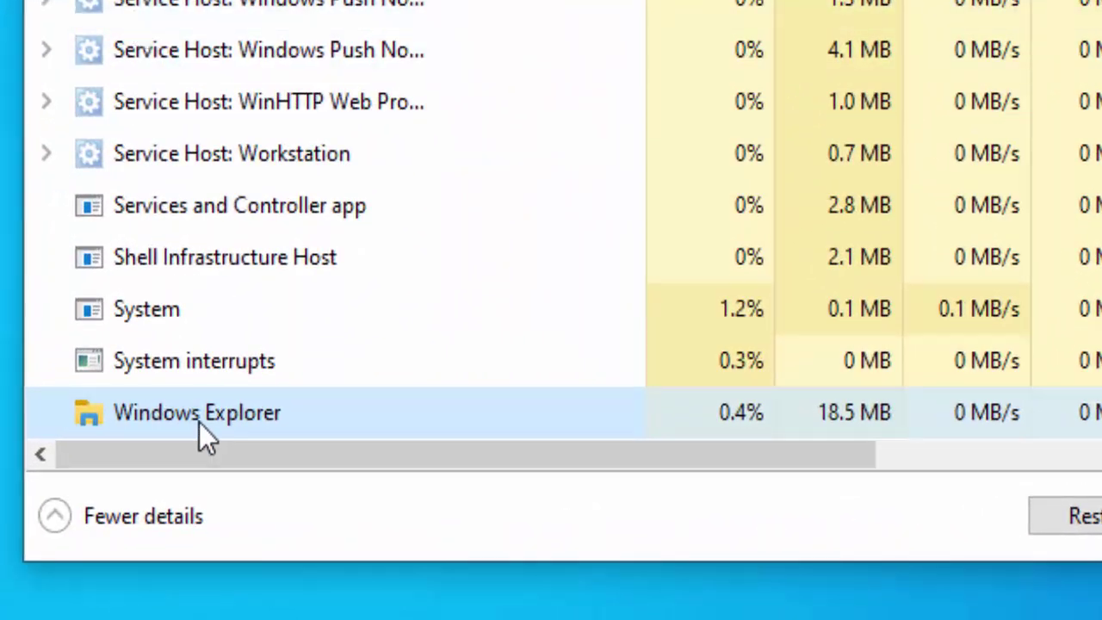
right_click(201, 421)
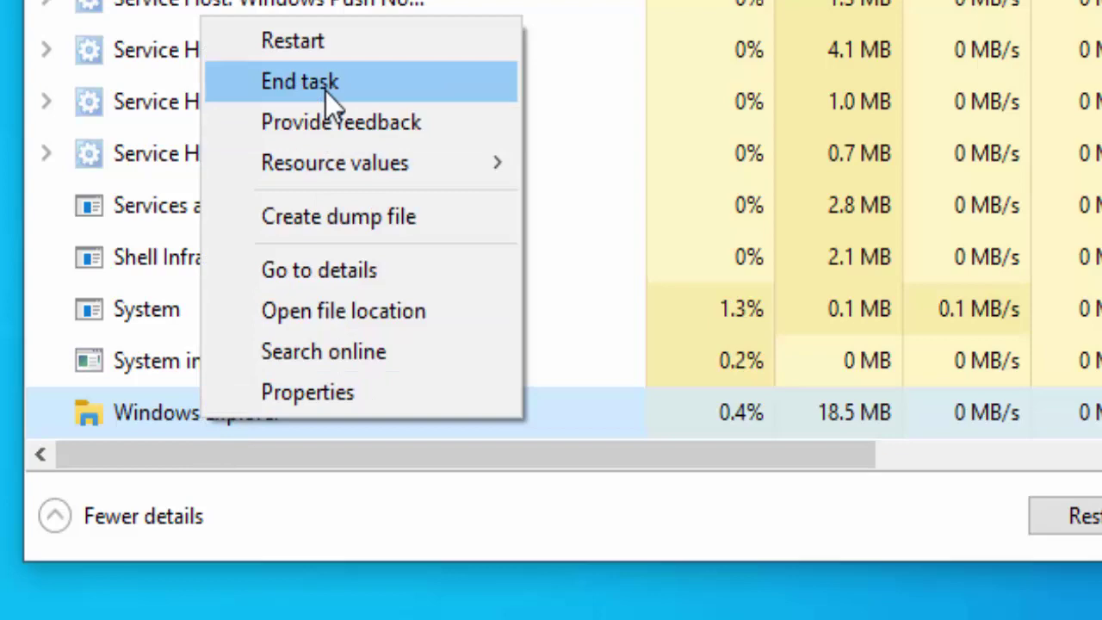
left_click(334, 47)
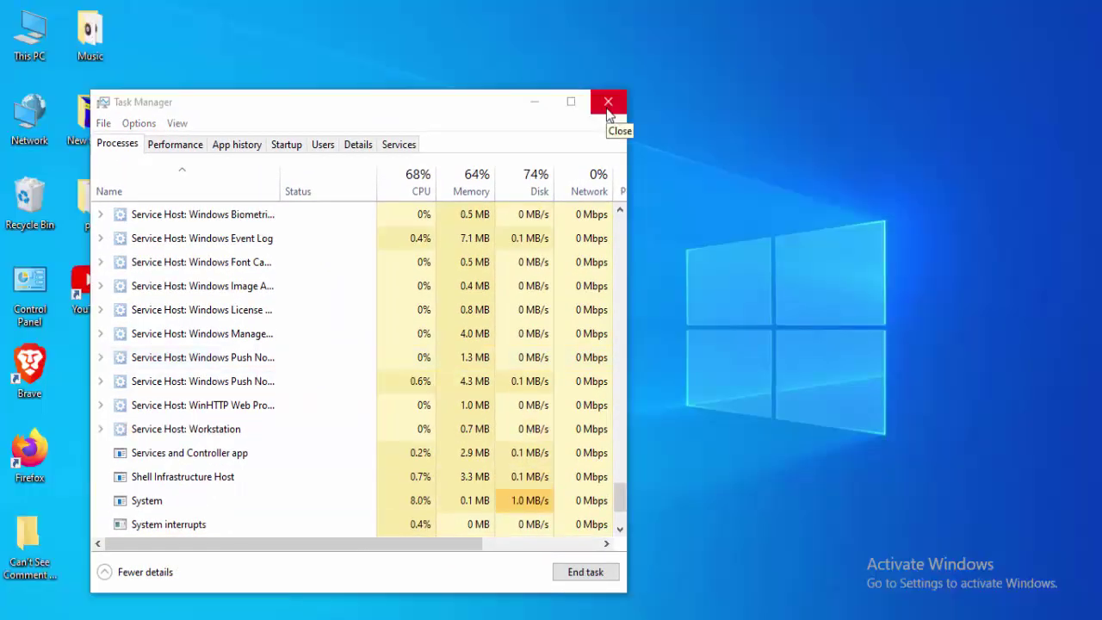
left_click(608, 105)
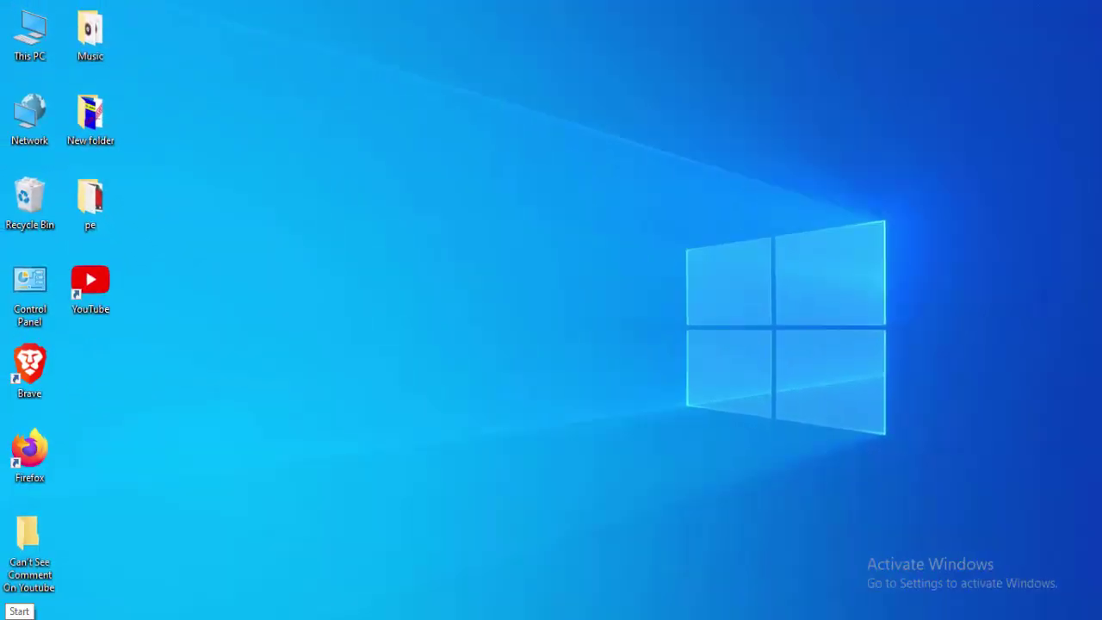
- Find Command Prompt through the Windows search and run it as administrator
key("super")
type("comma")
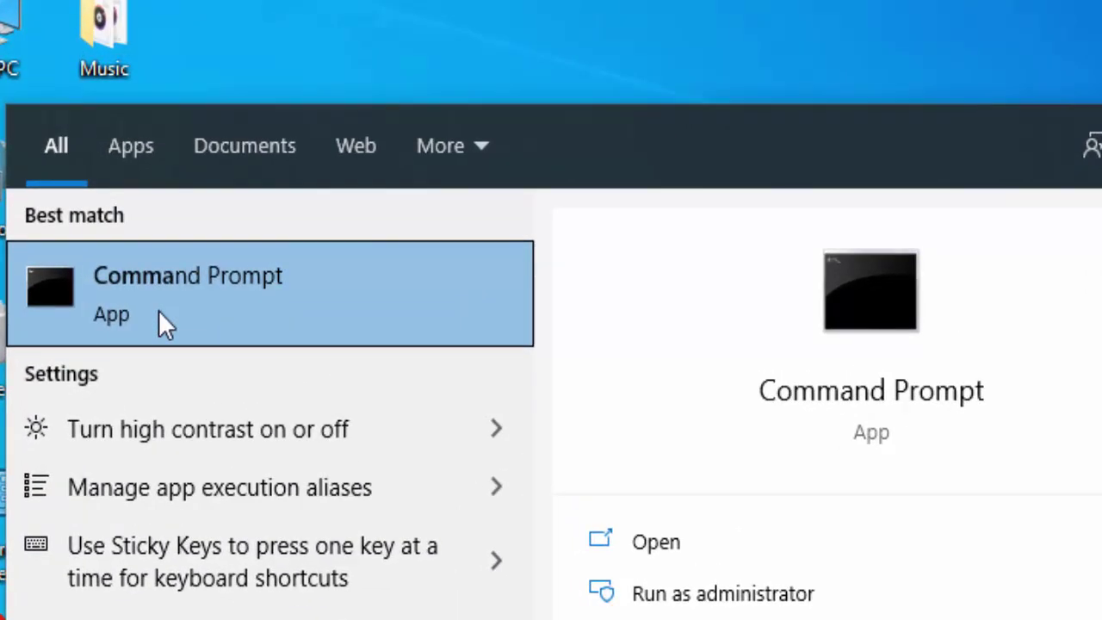
right_click(158, 310)
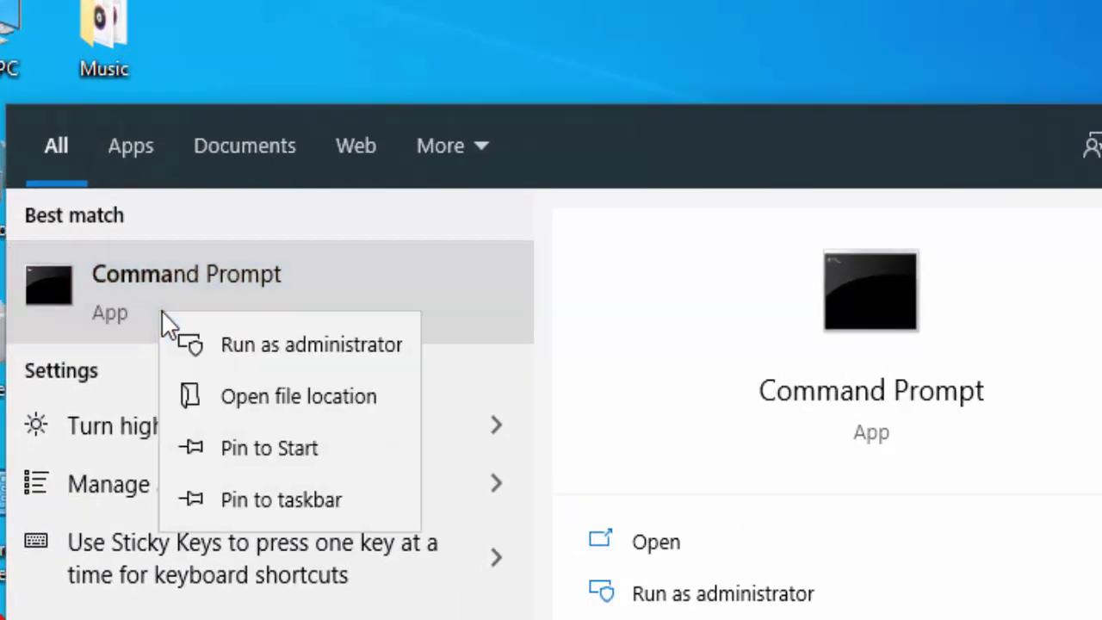
left_click(293, 343)
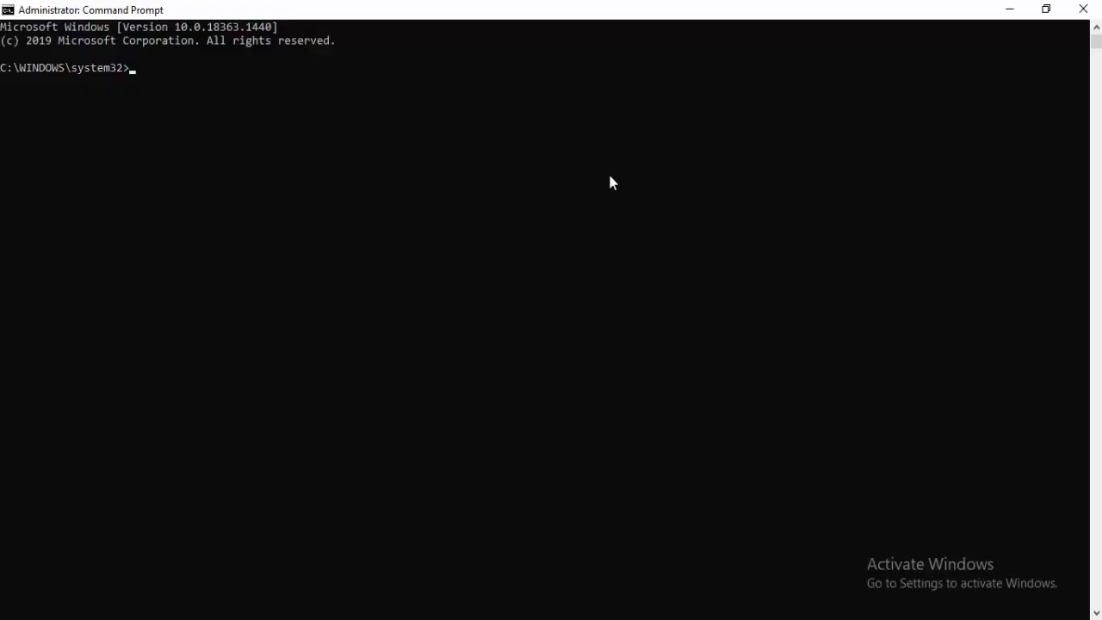
- Release the current IP configuration by running ipconfig /release
type("ipconfig /")
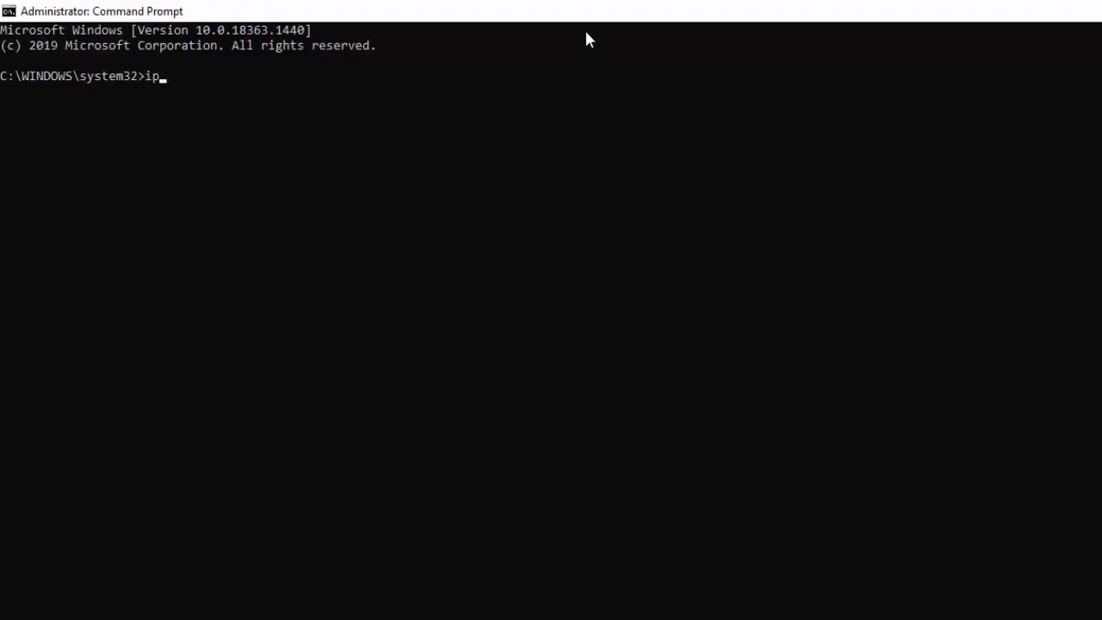
type("r")
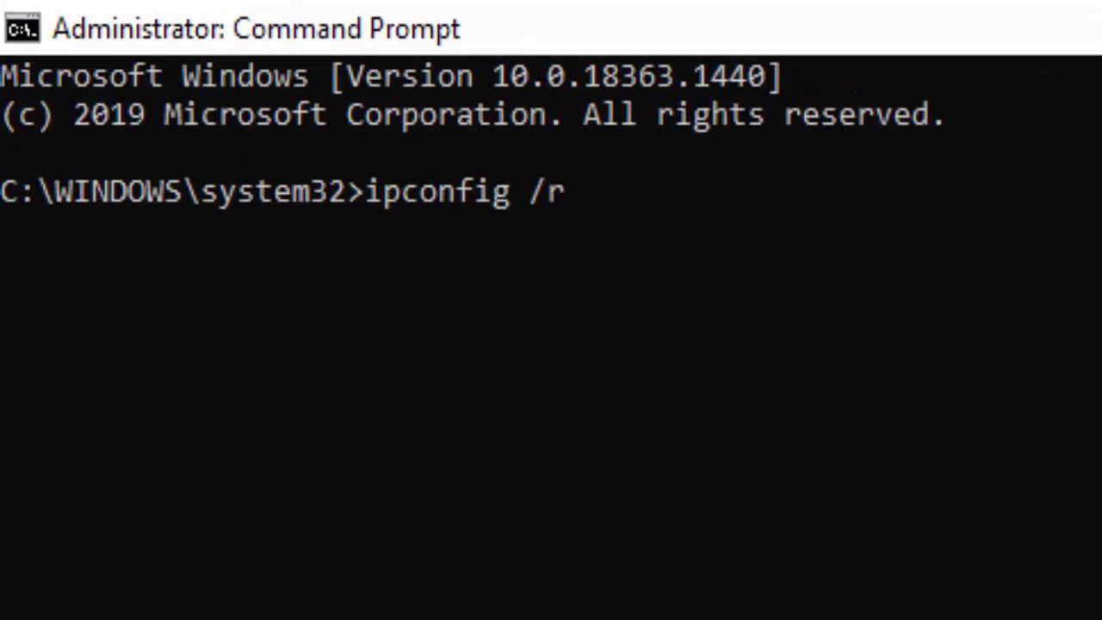
type("elease")
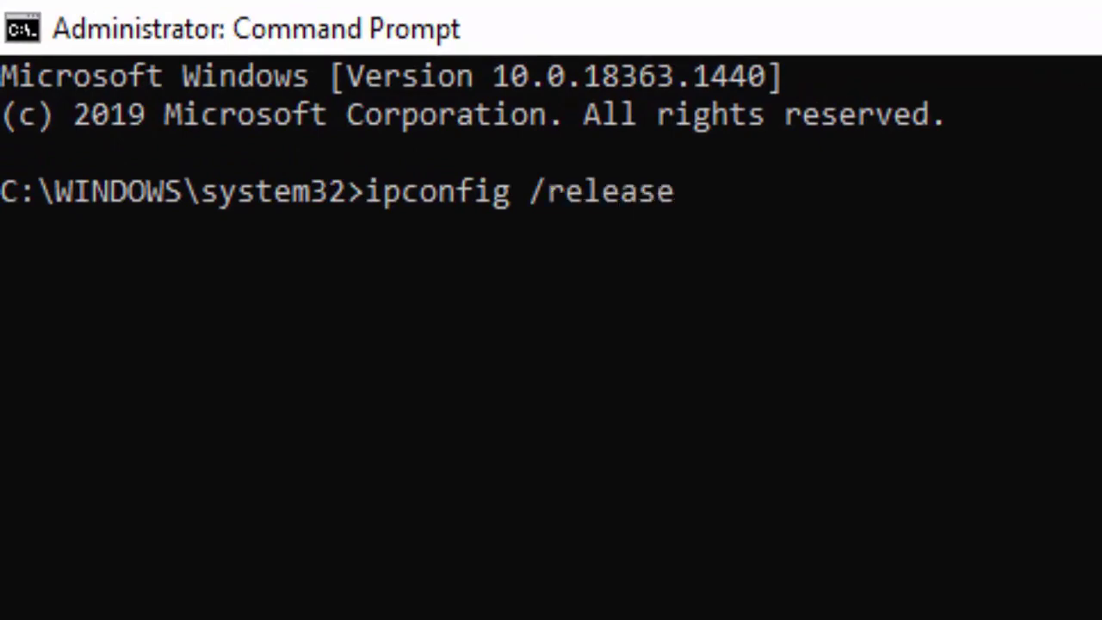
key("Return")
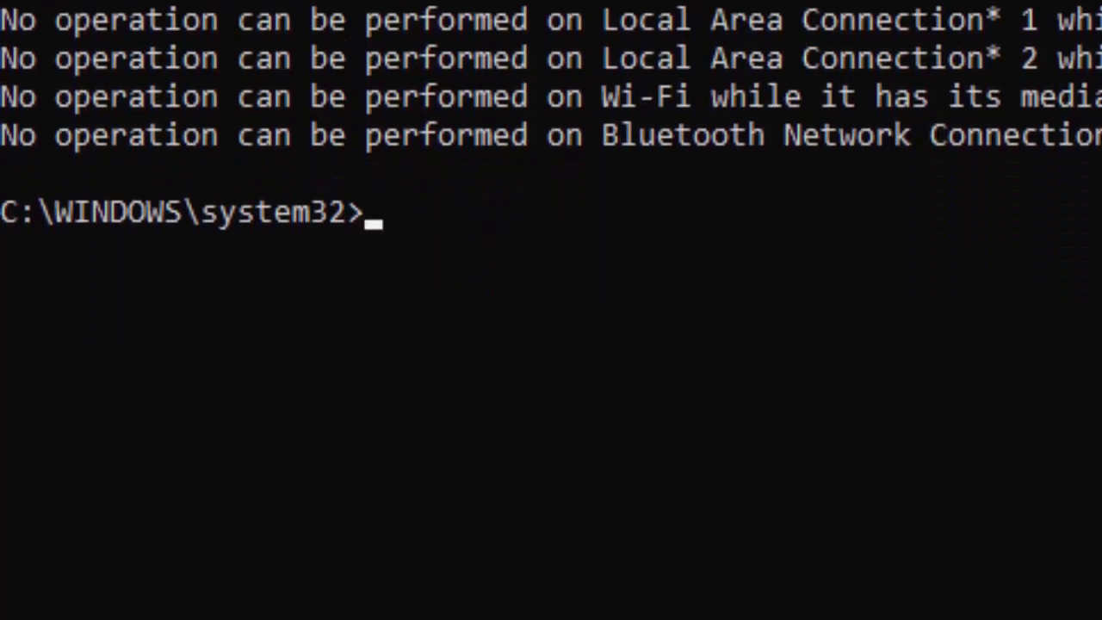
- Flush the DNS resolver cache by running ipconfig /flushdns
type("ipc")
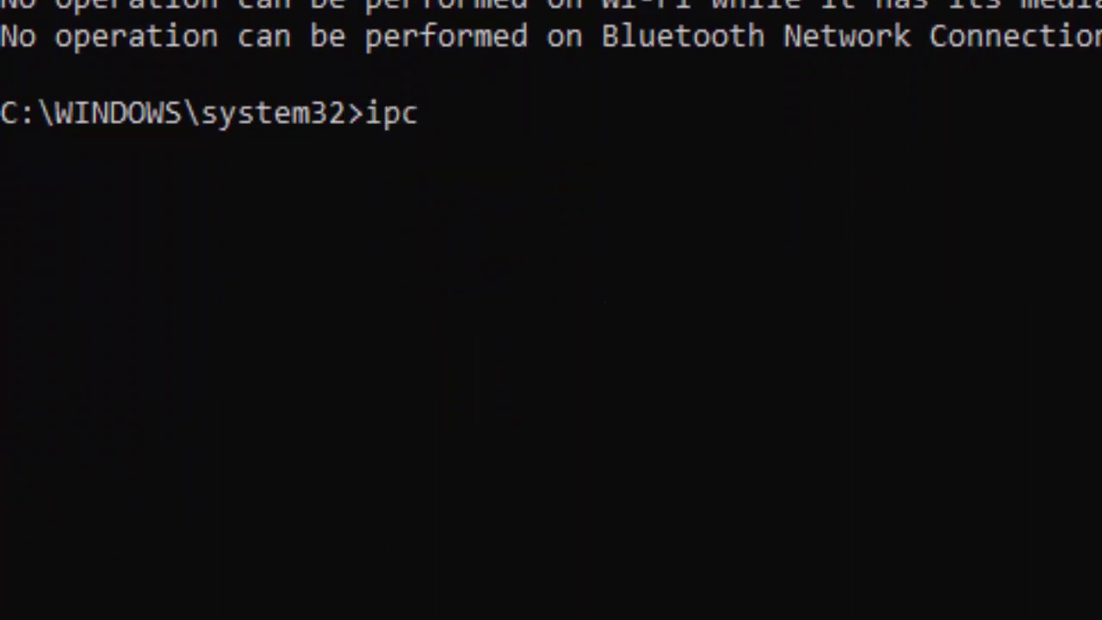
type("onfig /")
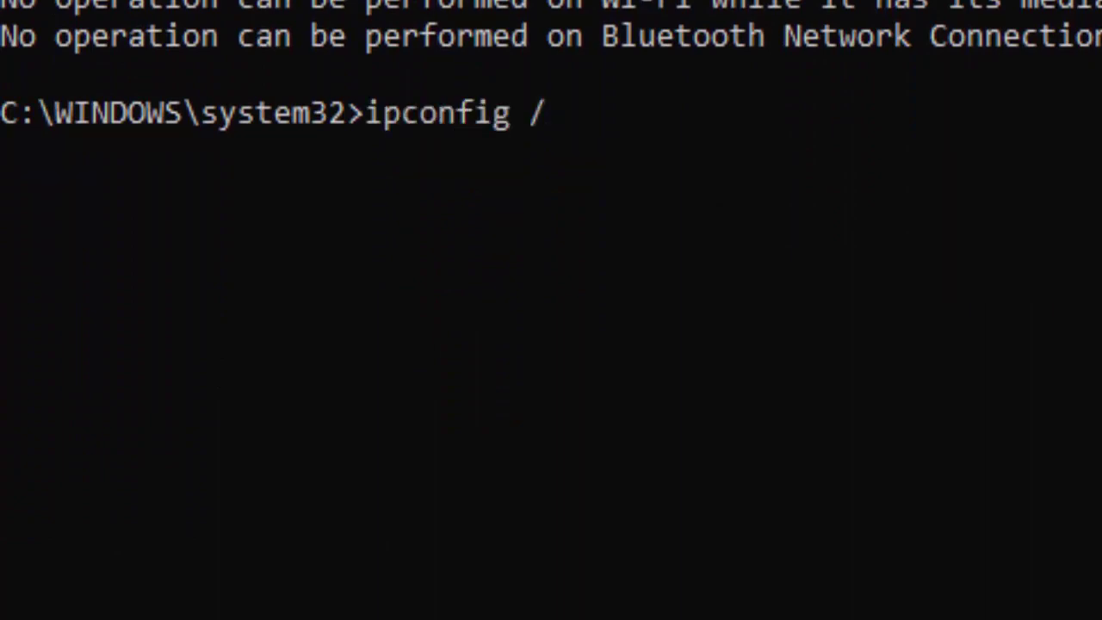
type("flushdns")
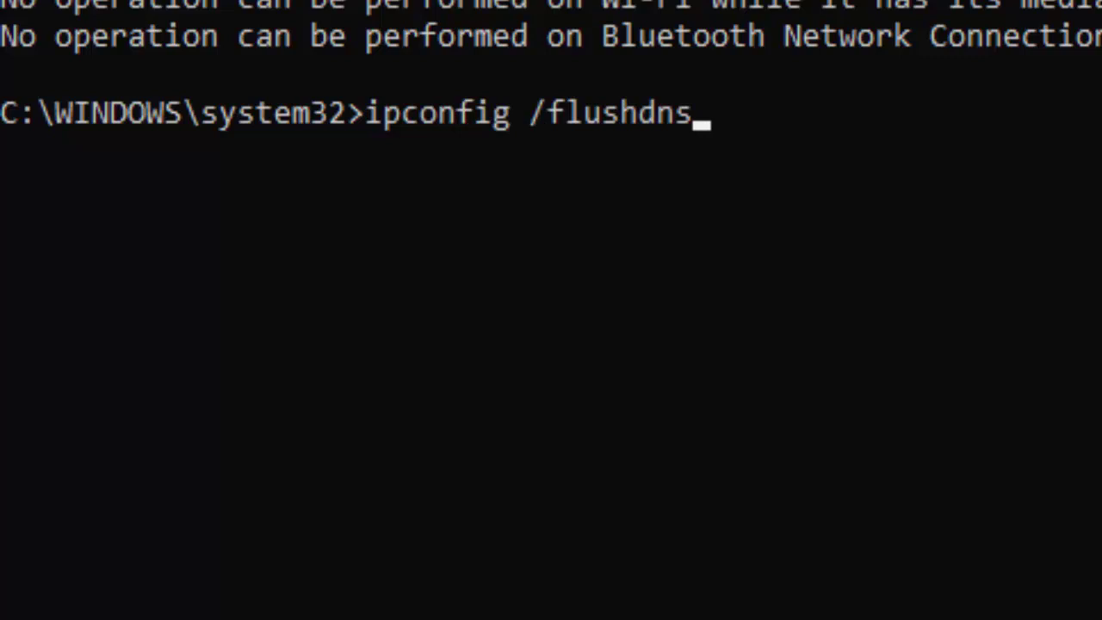
key("Return")
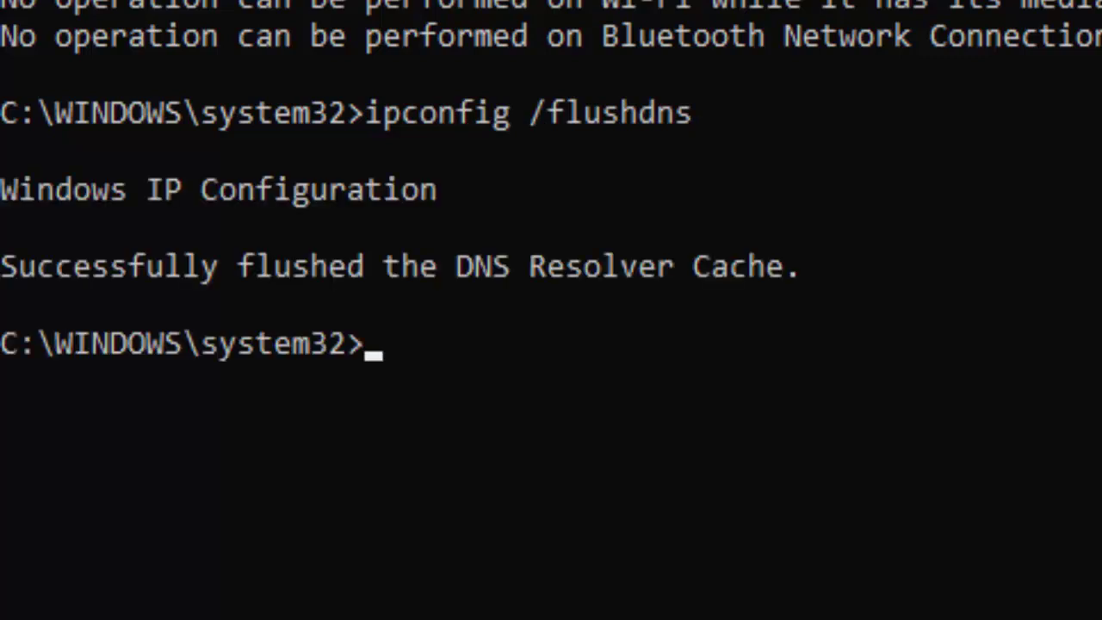
- Renew the IP configuration by running ipconfig /renew
type("ipcon")
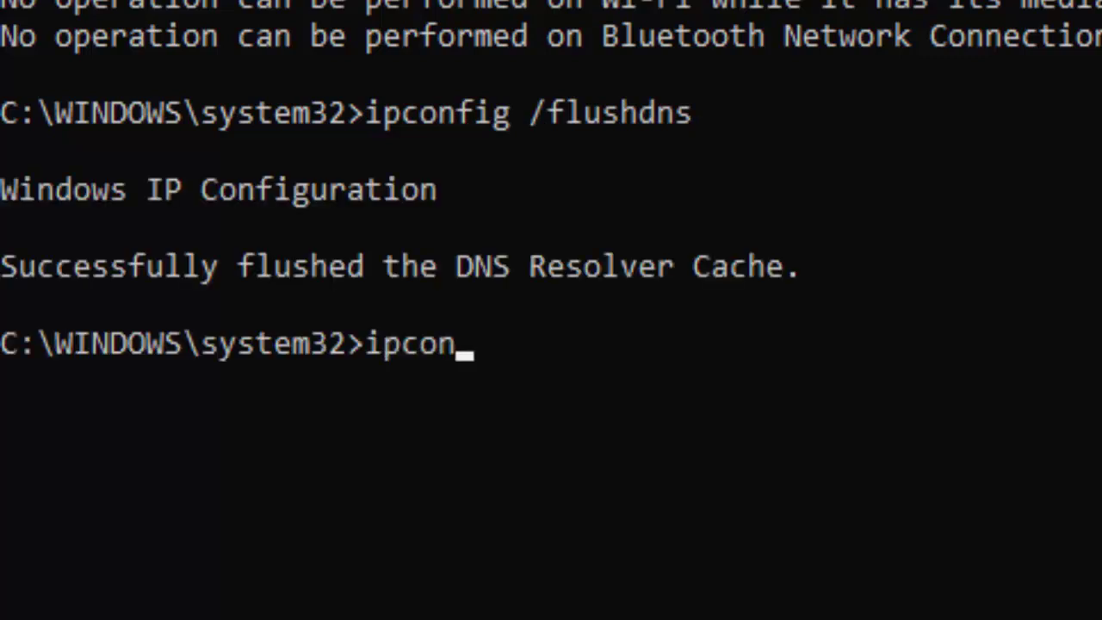
type("fig /renew")
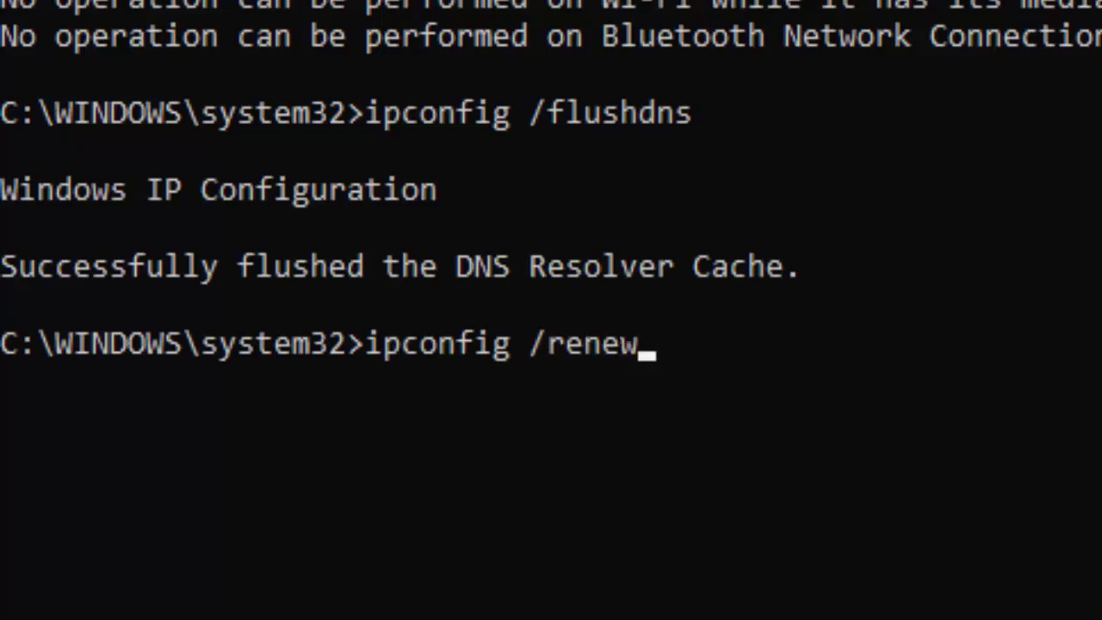
key("Return")
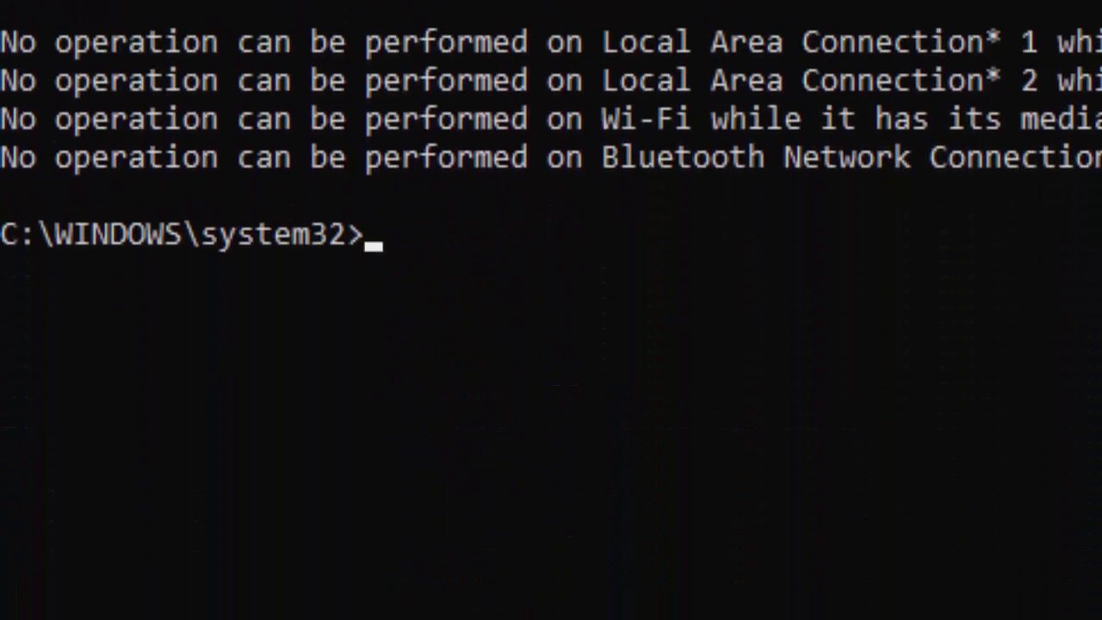
- Reset the TCP/IP stack by running netsh int ip reset
type("netsh ")
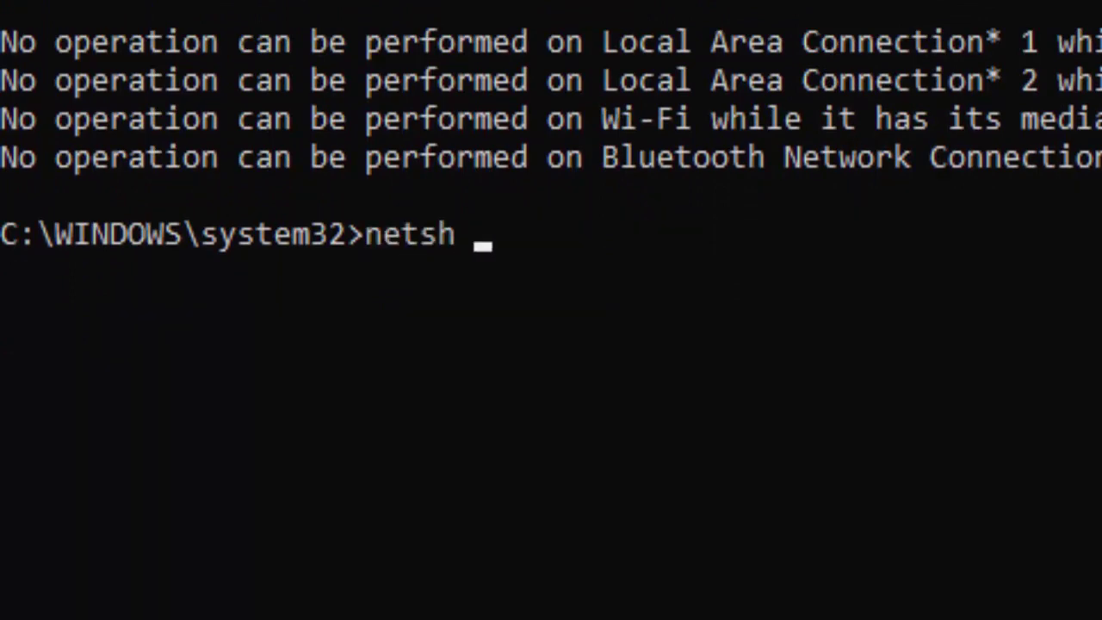
type("int")
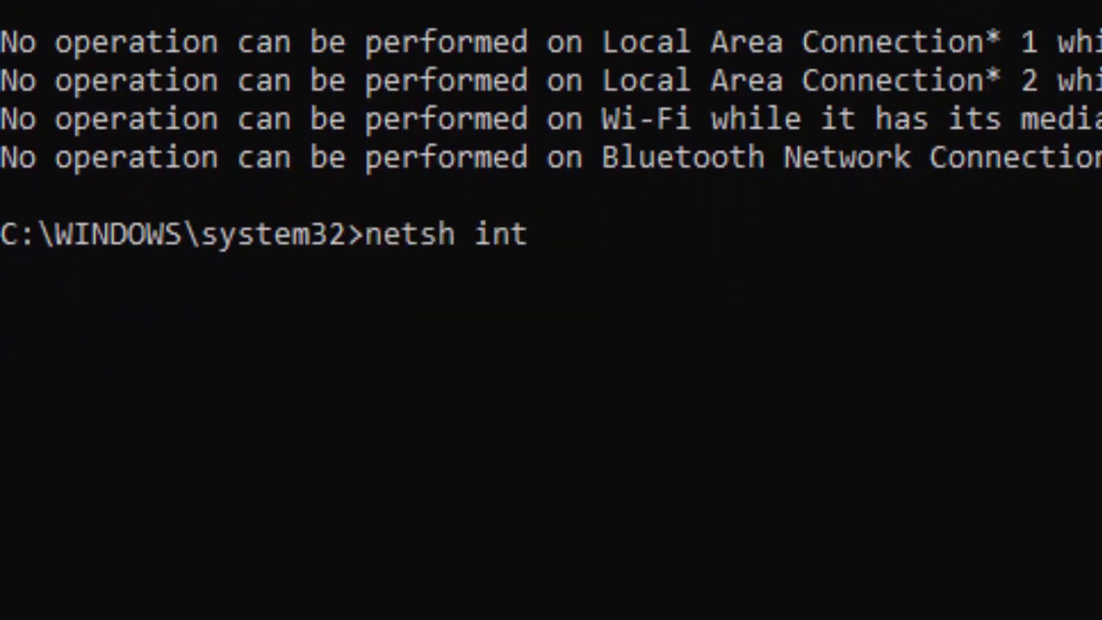
type(" ip reset")
key("Return")
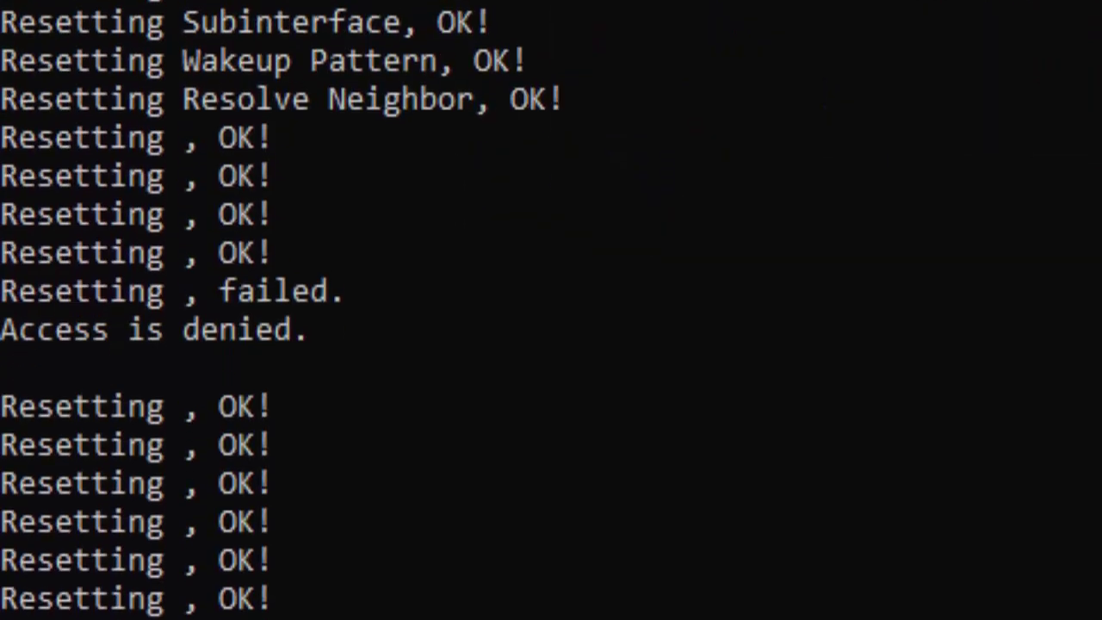
- Reset the Winsock catalog by running netsh winsock reset
type("ne")
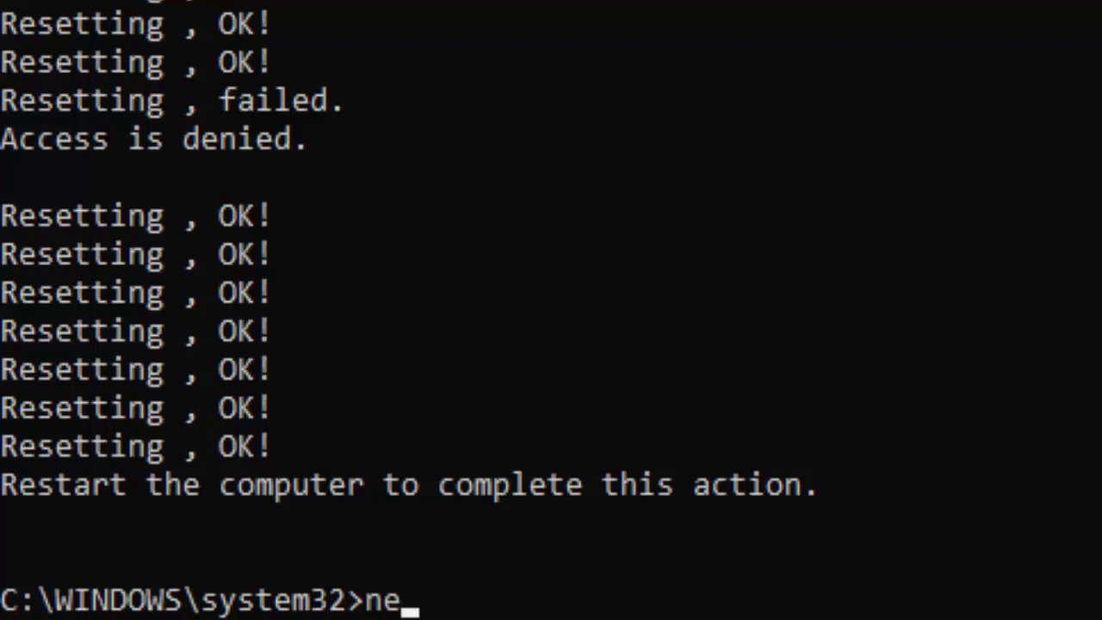
type("tsh win")
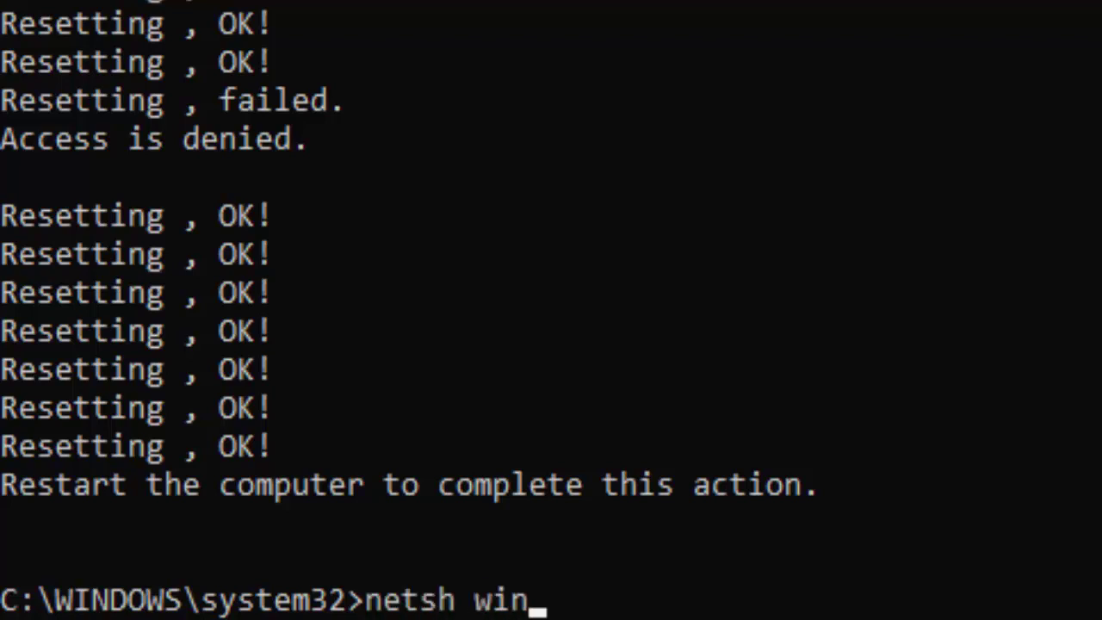
type("sock reset")
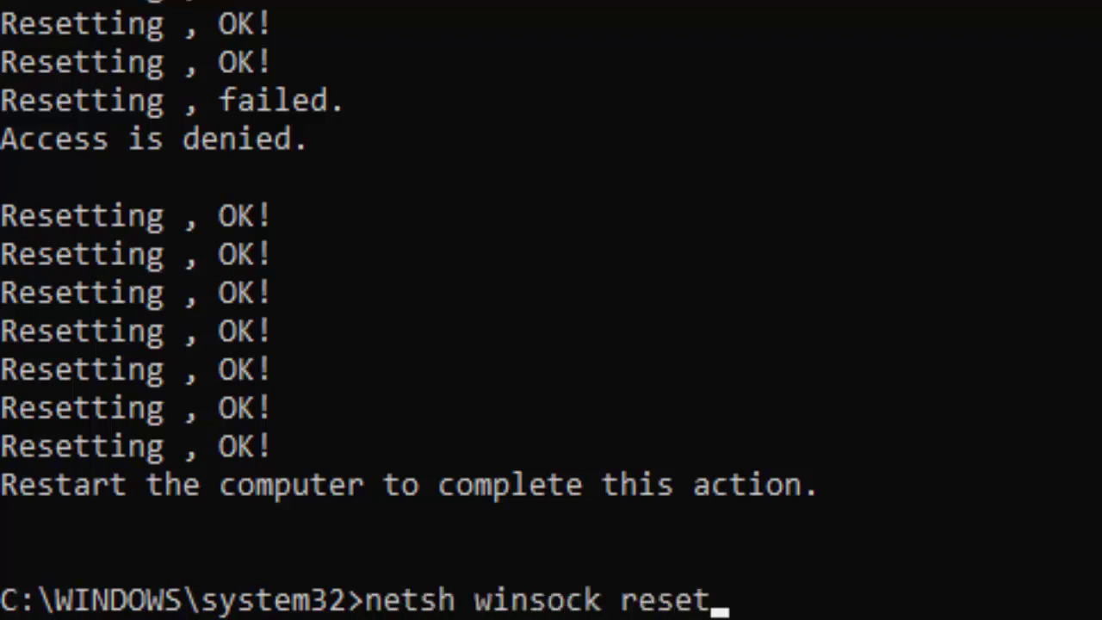
key("Return")
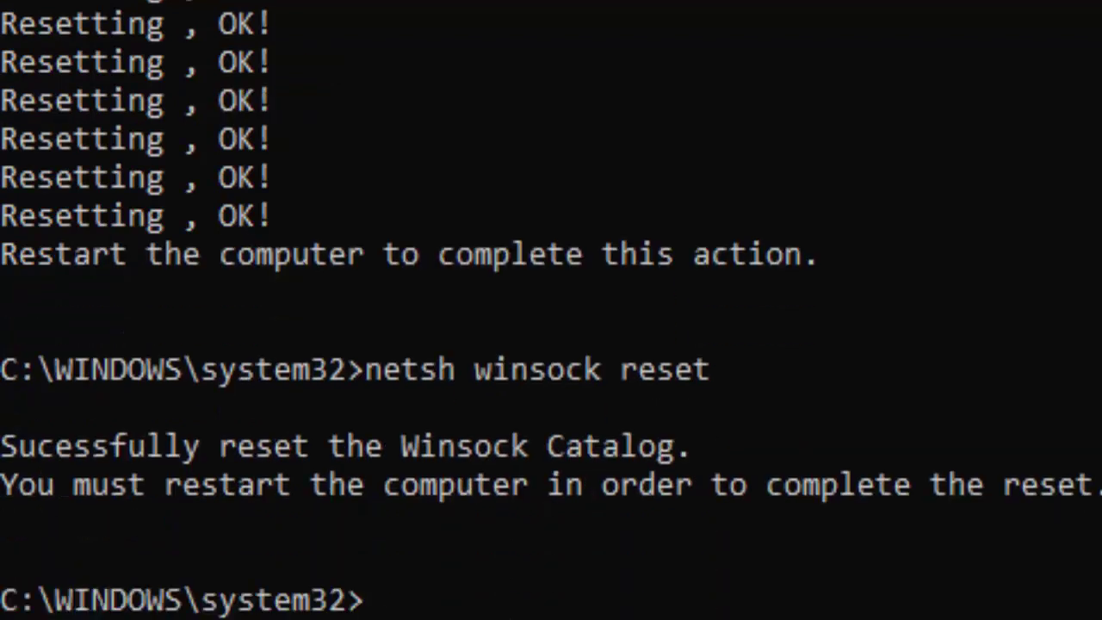
- Start a system file scan by running sfc /scannow, and close the Command Prompt window
type("sfc ")
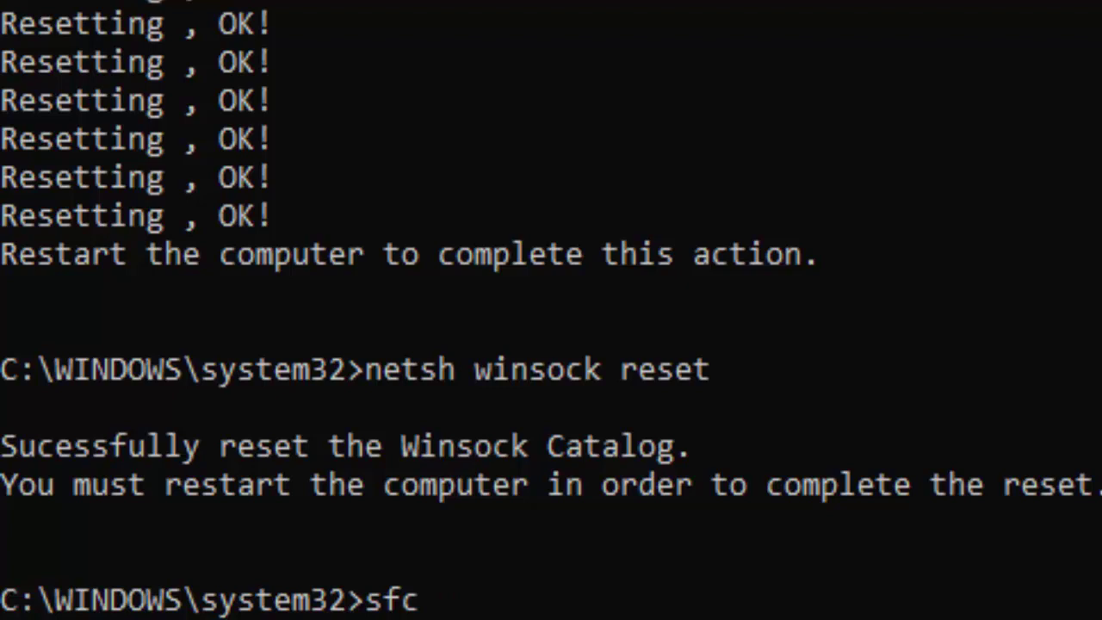
type("/scannow")
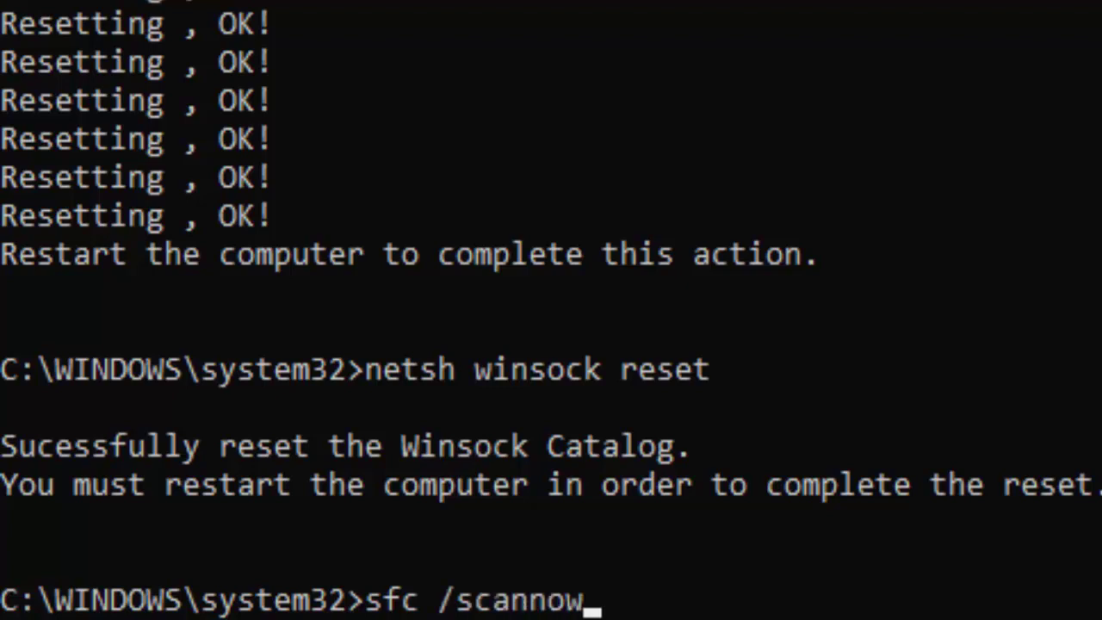
key("Return")
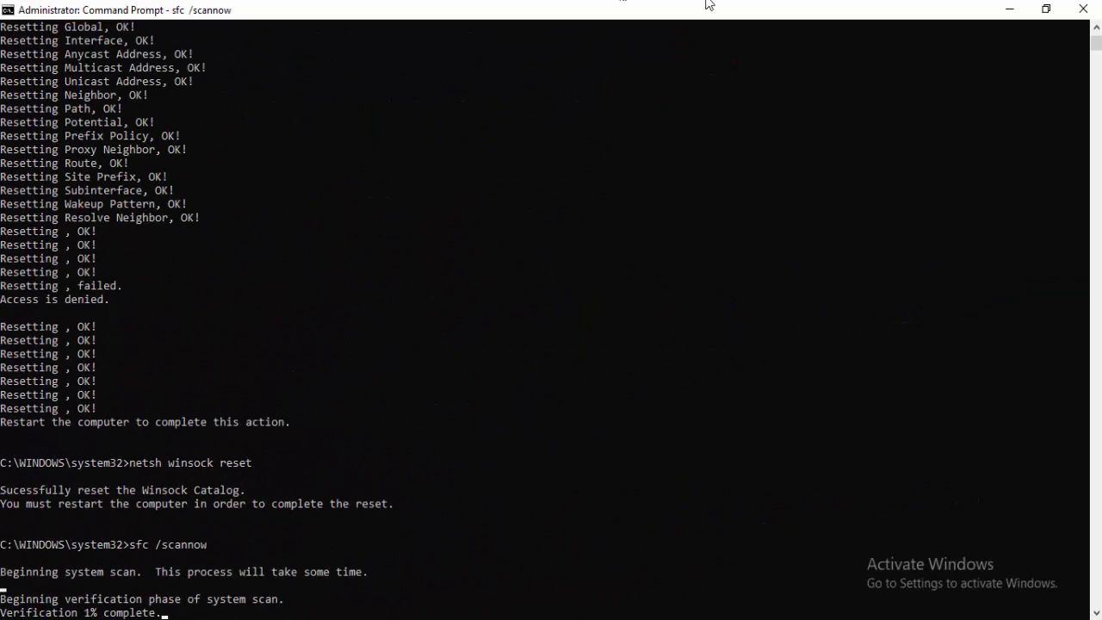
left_click(1083, 9)
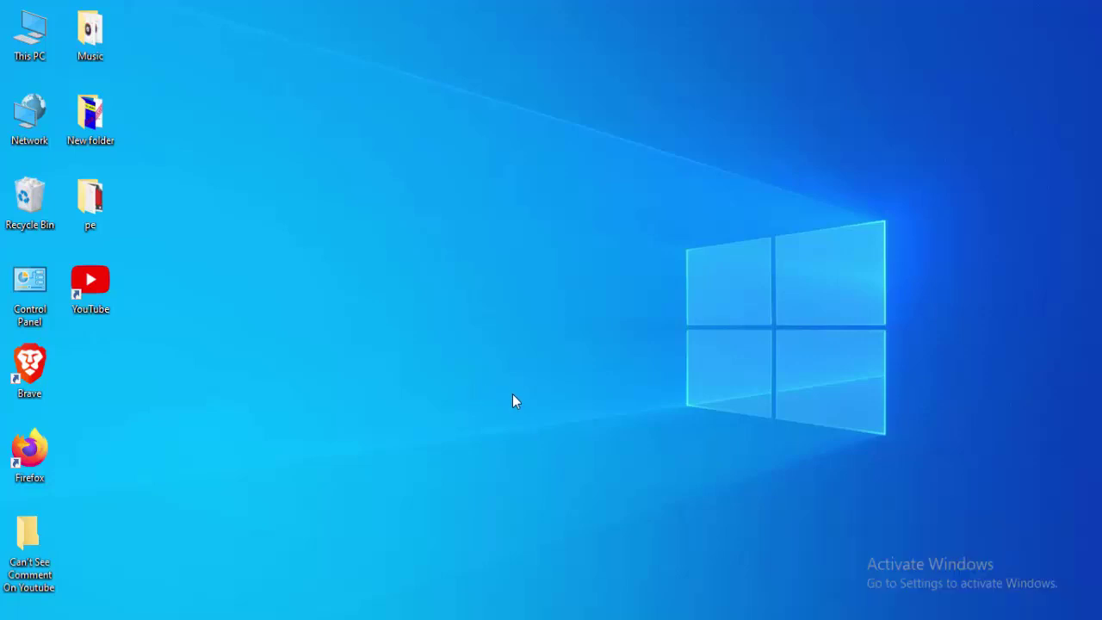
- Search Windows for chrome, launch Google Chrome and open its Clear browsing data dialog
key("super")
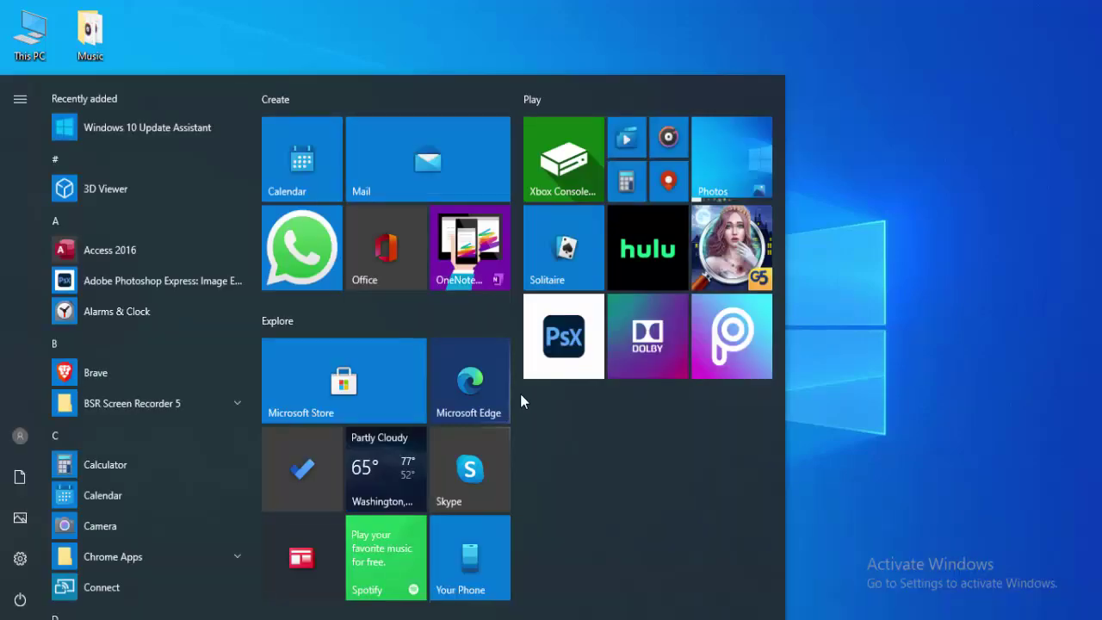
type("b")
key("BackSpace")
type("chrome")
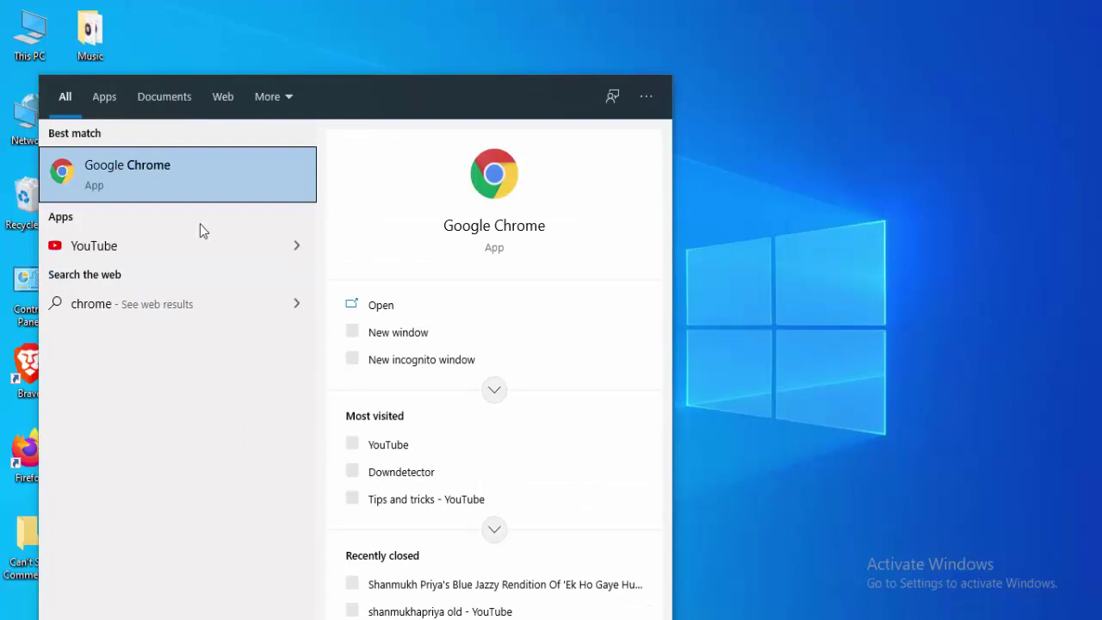
key("Return")
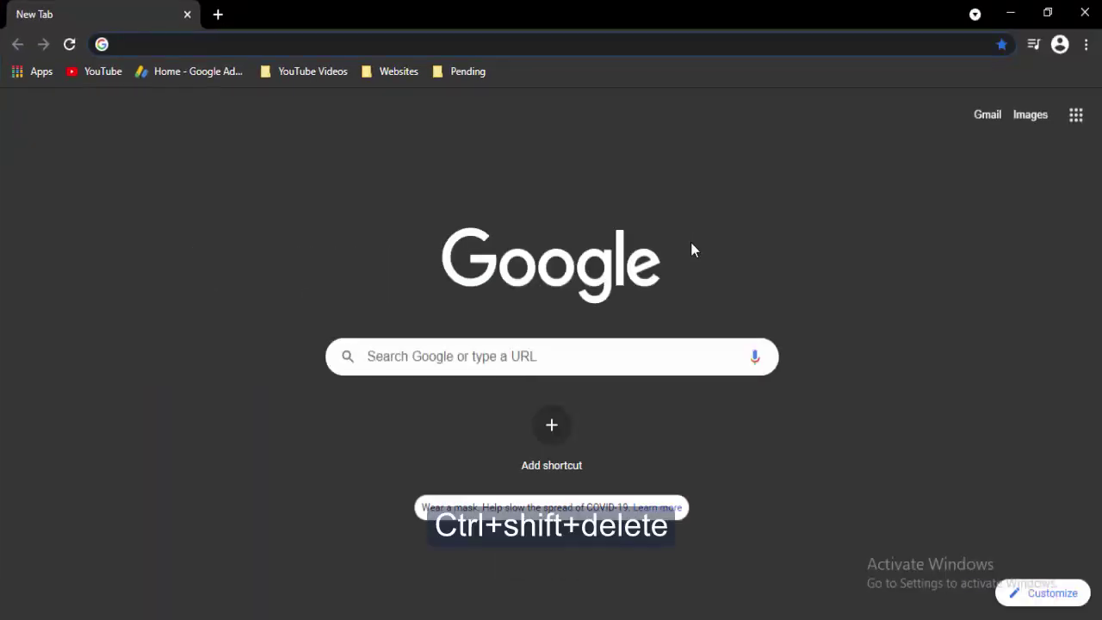
key("ctrl+shift+Delete")
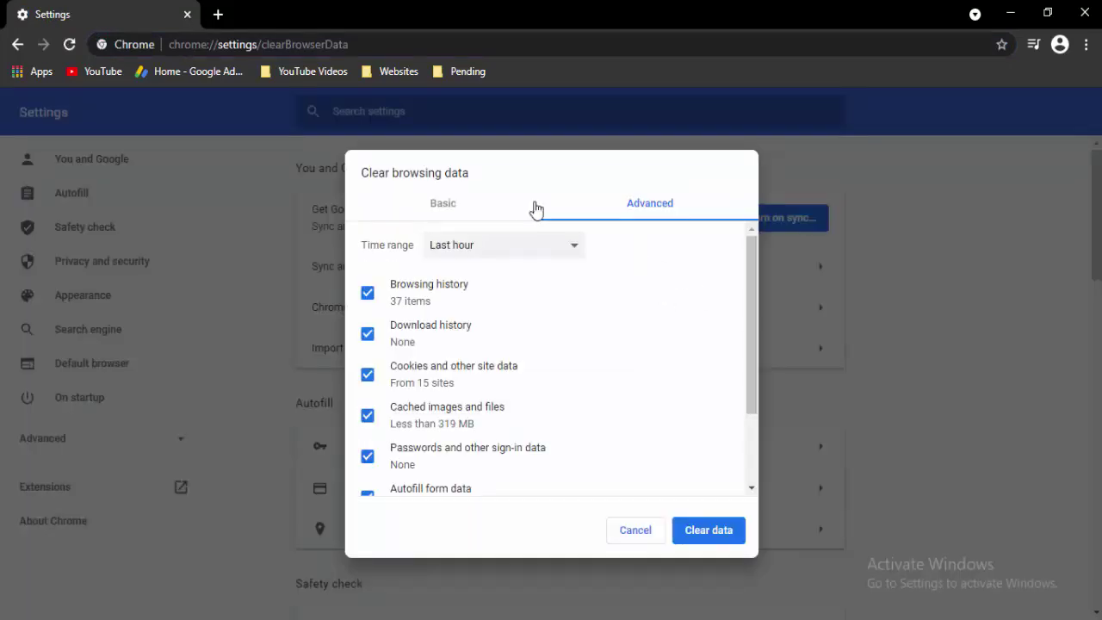
left_click(437, 171)
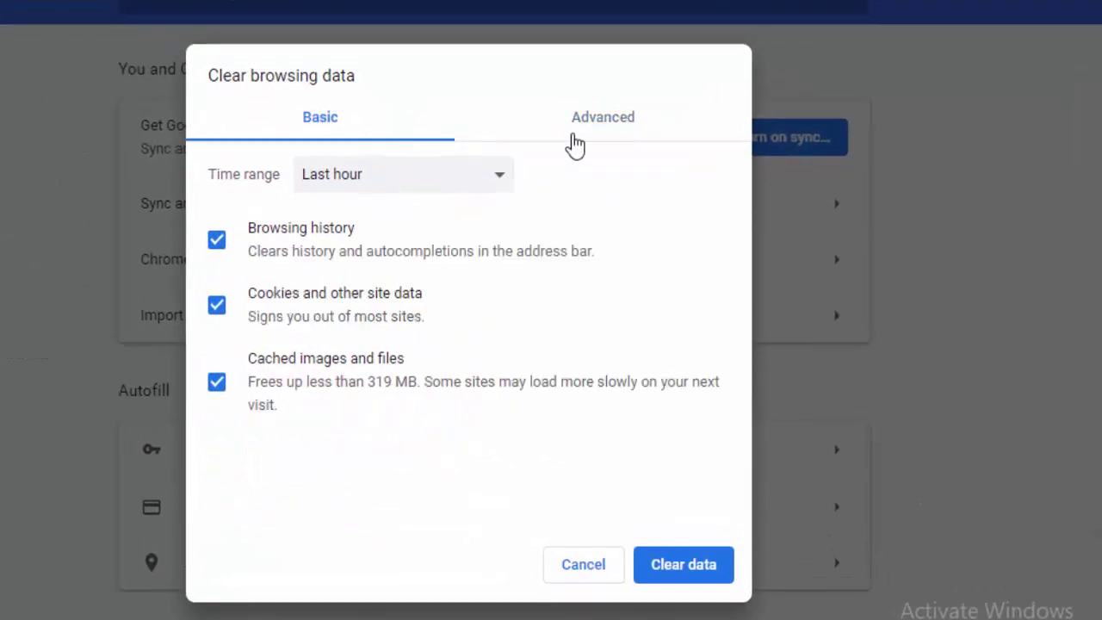
left_click(308, 182)
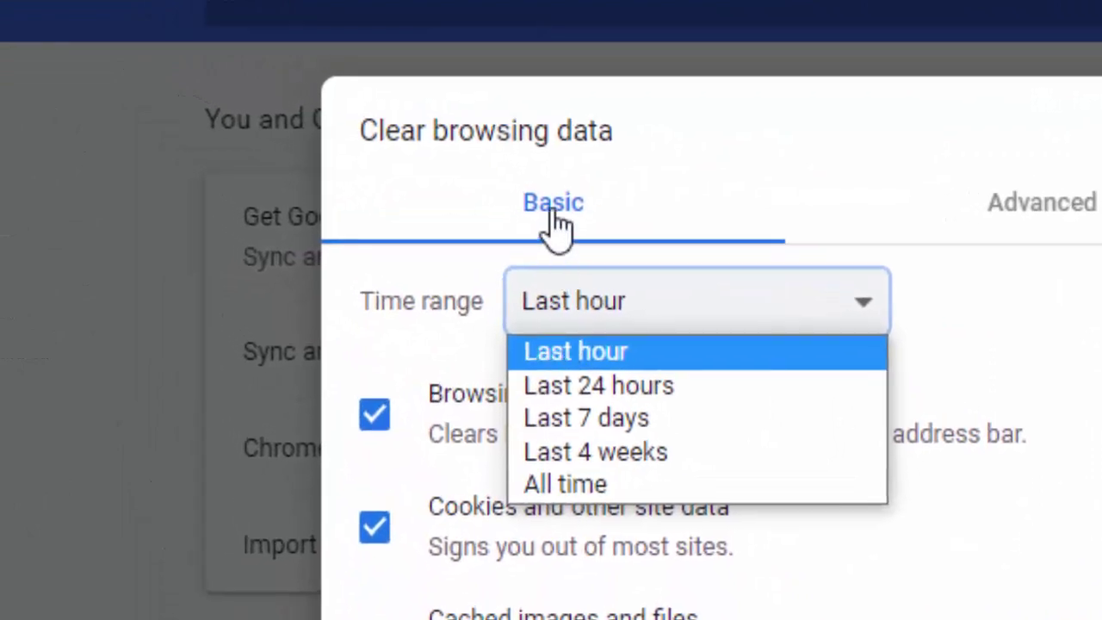
left_click(320, 135)
left_click(566, 319)
left_click(546, 297)
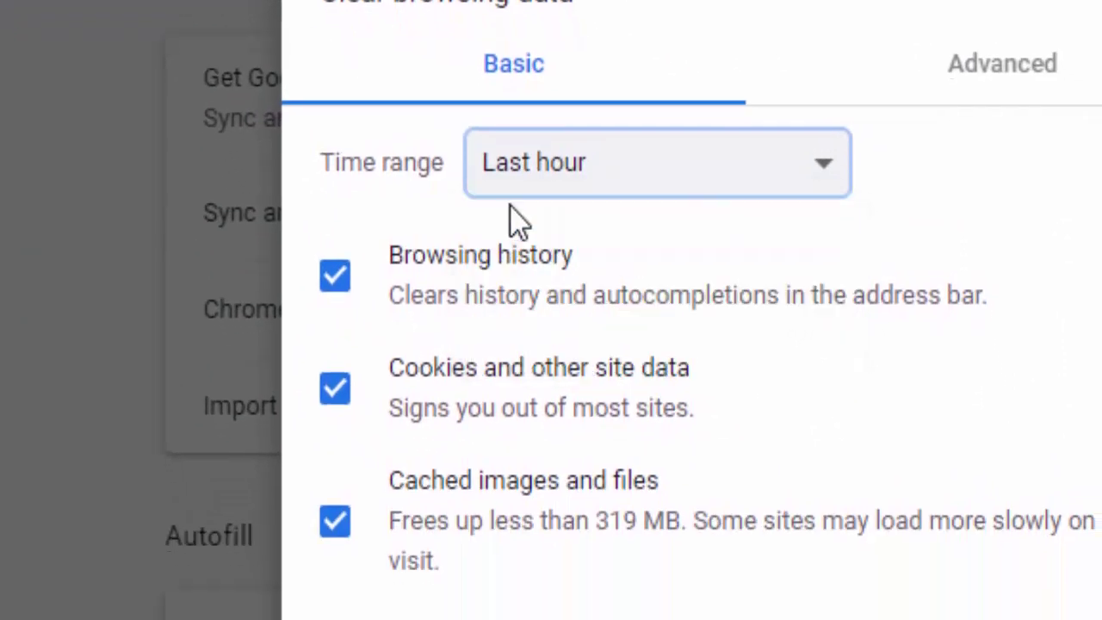
left_click(326, 250)
left_click(321, 246)
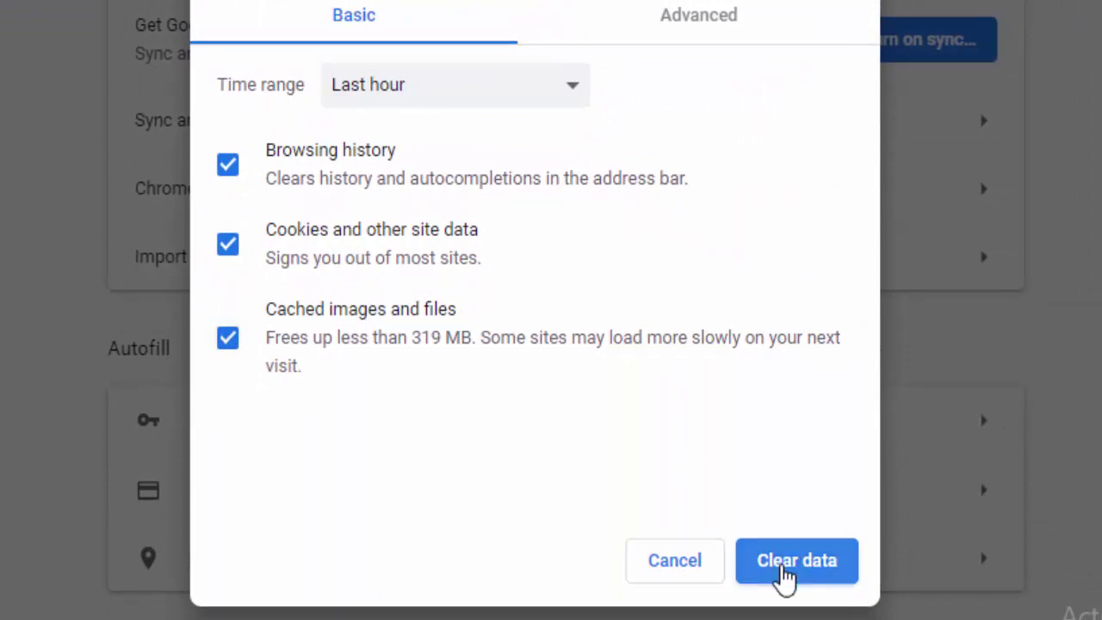
left_click(685, 573)
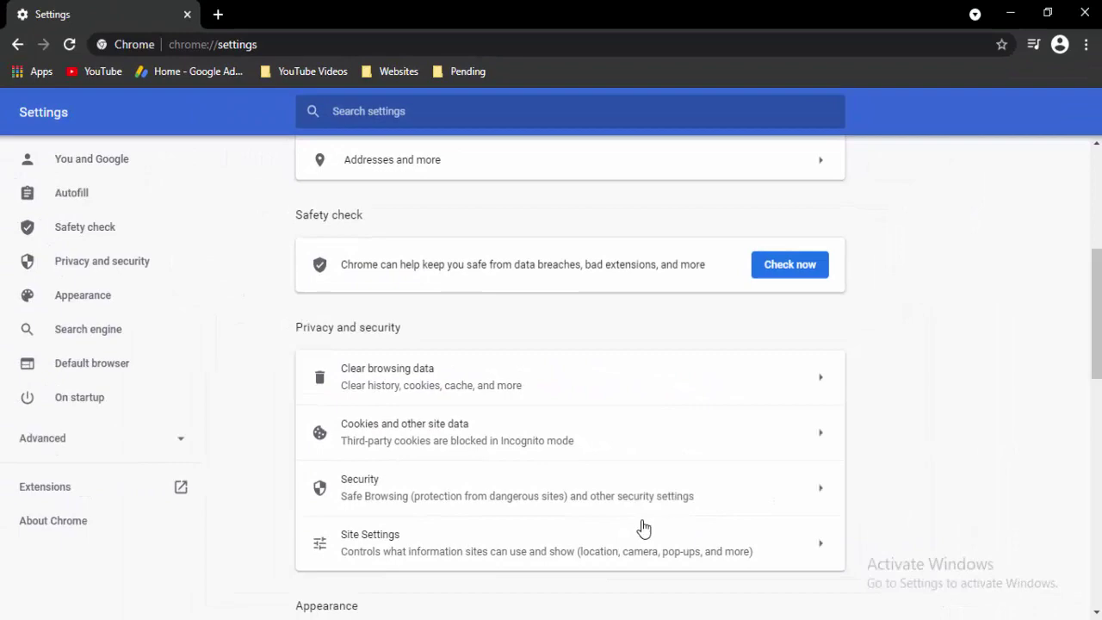
- Reopen the Clear browsing data dialog, uncheck Browsing history in the advanced options and clear the selected data
key("ctrl+shift+Delete")
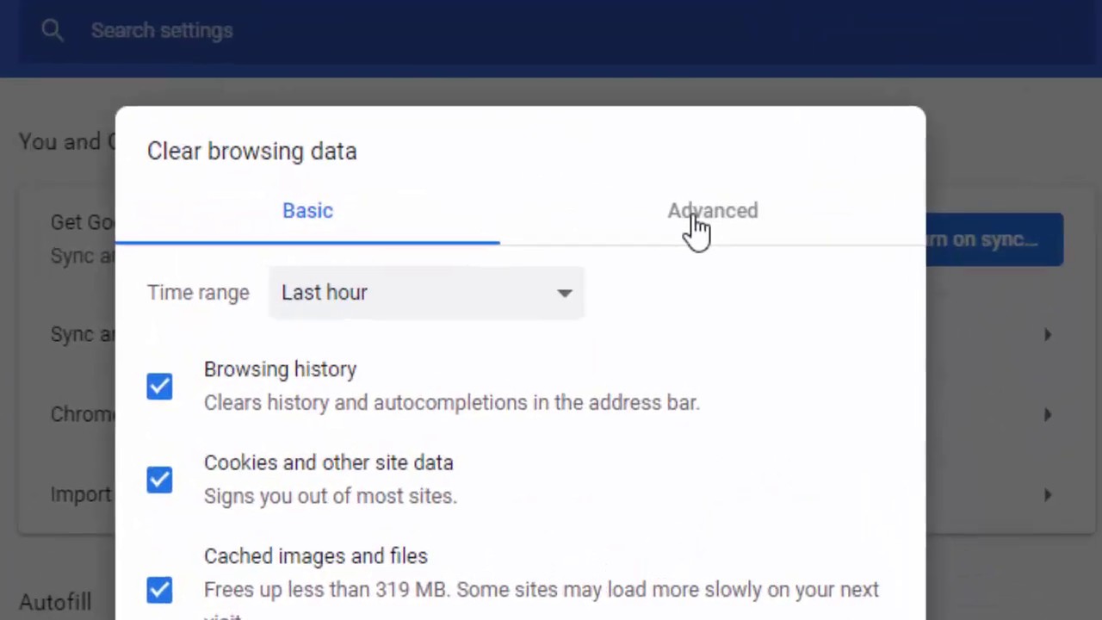
left_click(641, 212)
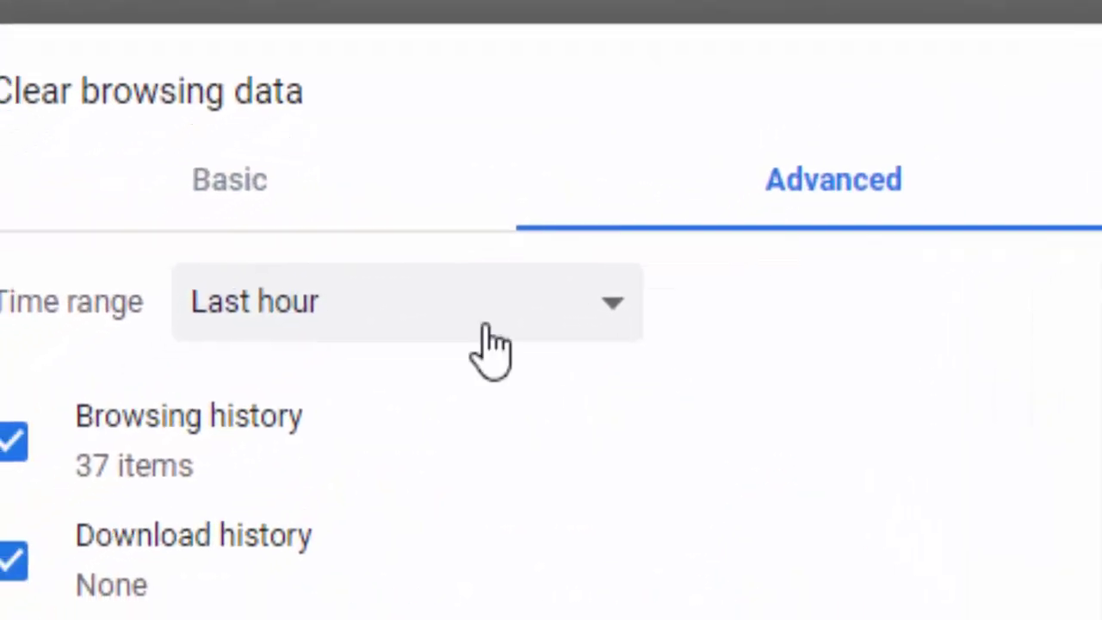
left_click(532, 252)
left_click(521, 337)
left_click(68, 72)
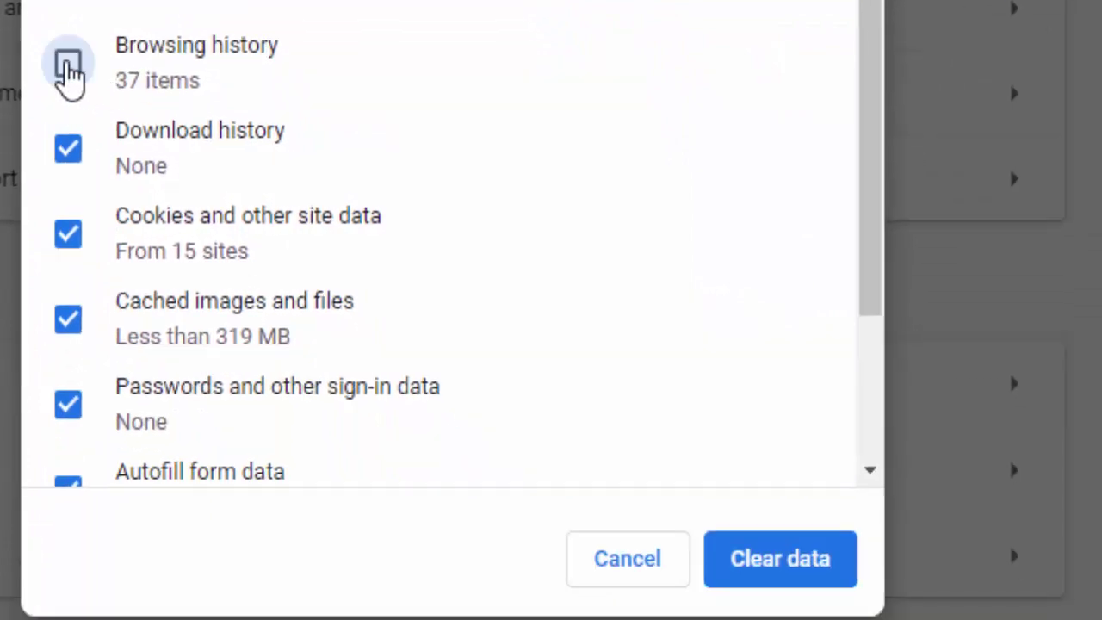
scroll(176, 341, "down", 3)
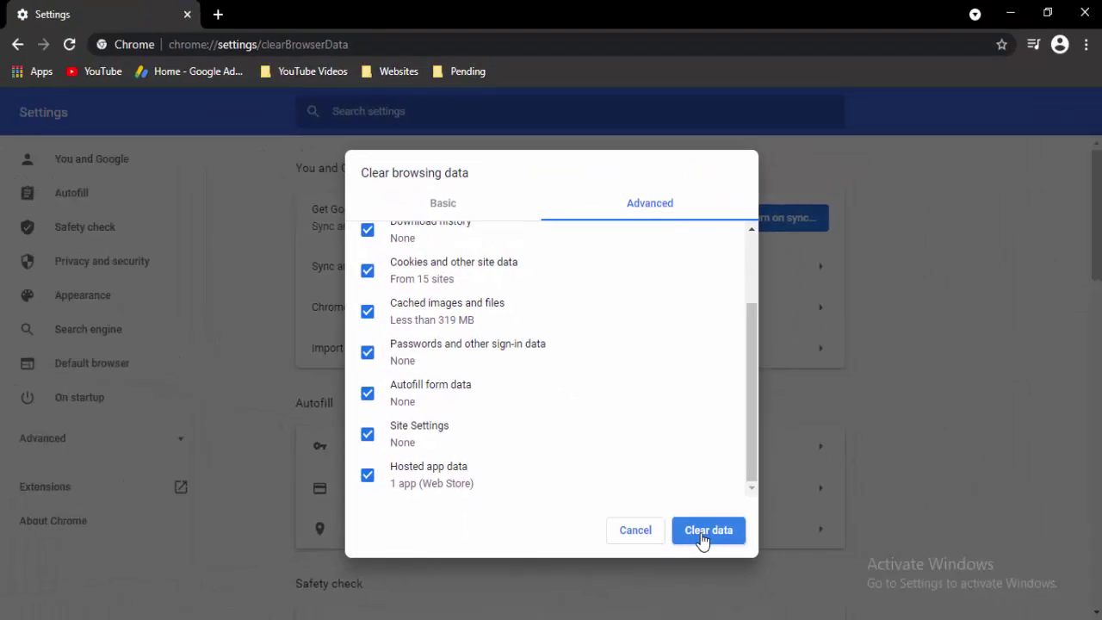
left_click(775, 572)
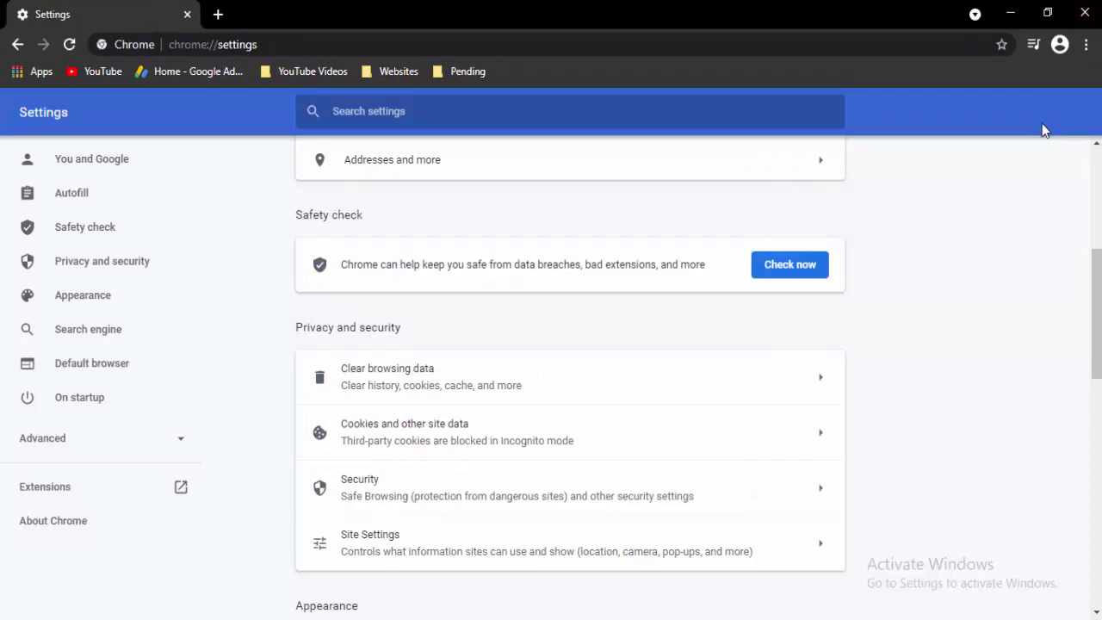
- Check for a browser update on the About Google Chrome page, and close Chrome
left_click(1085, 44)
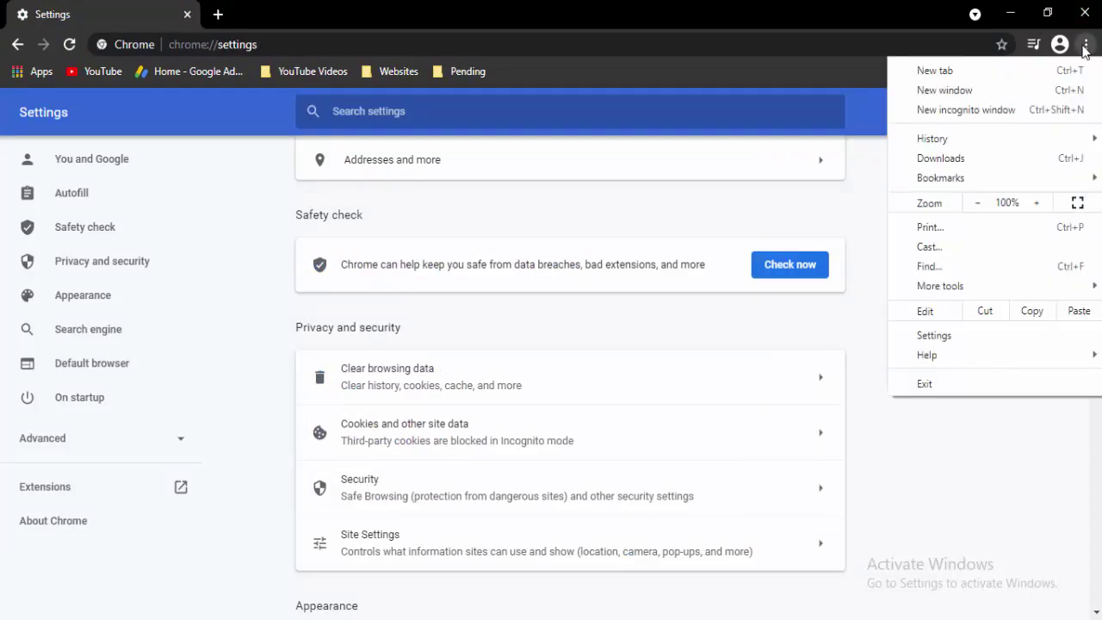
left_click(1085, 45)
left_click(1085, 45)
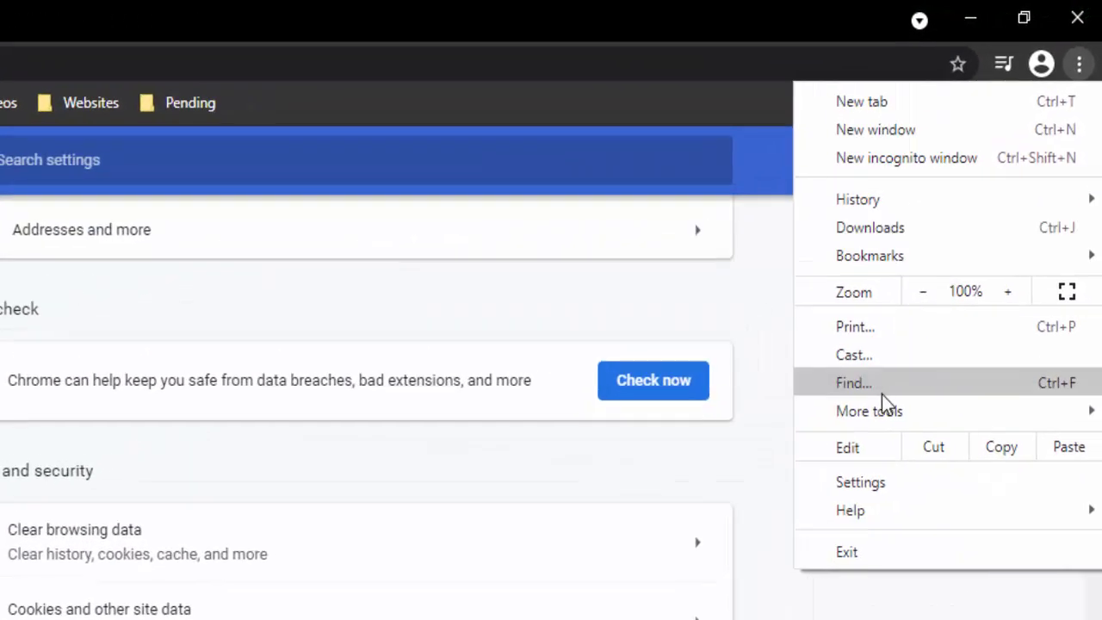
mouse_move(880, 505)
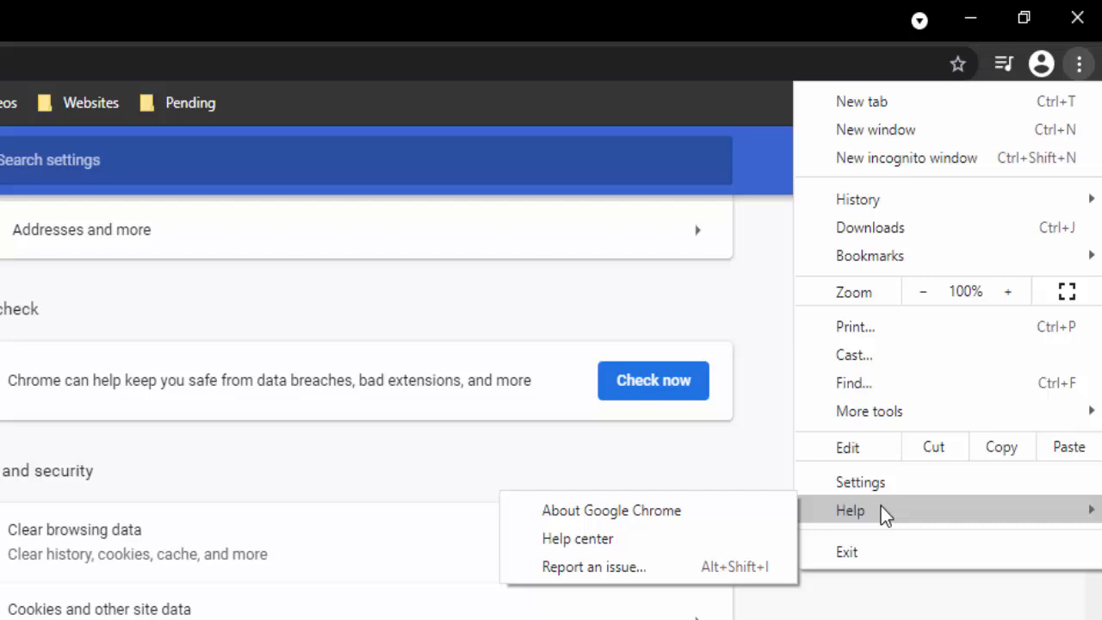
left_click(657, 517)
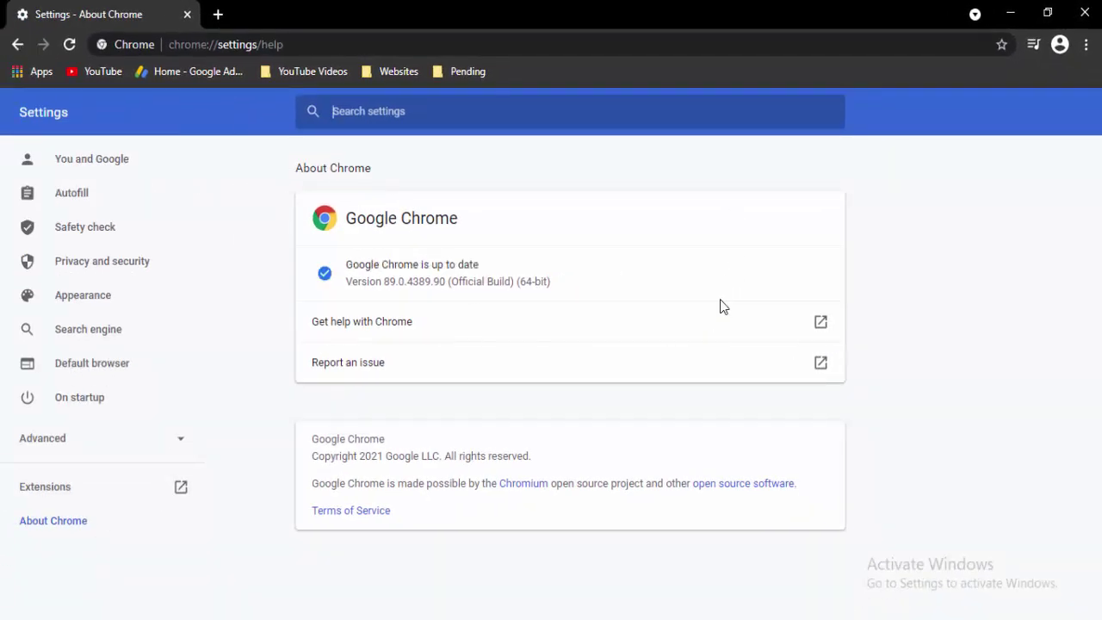
left_click(1083, 12)
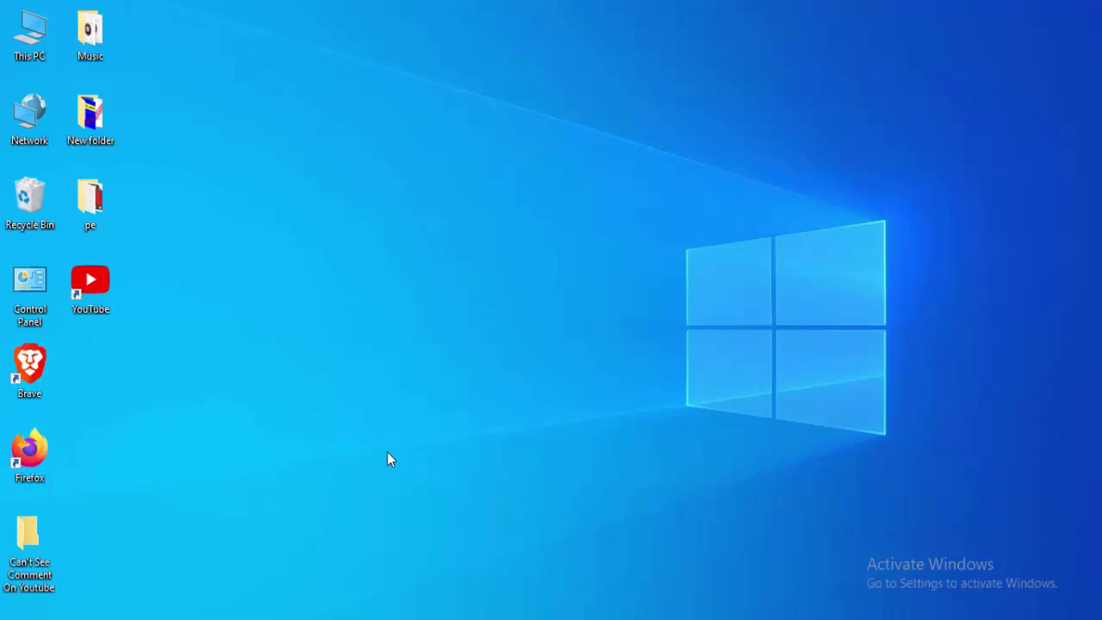
- Search Windows for device ma and open Device Manager
key("super")
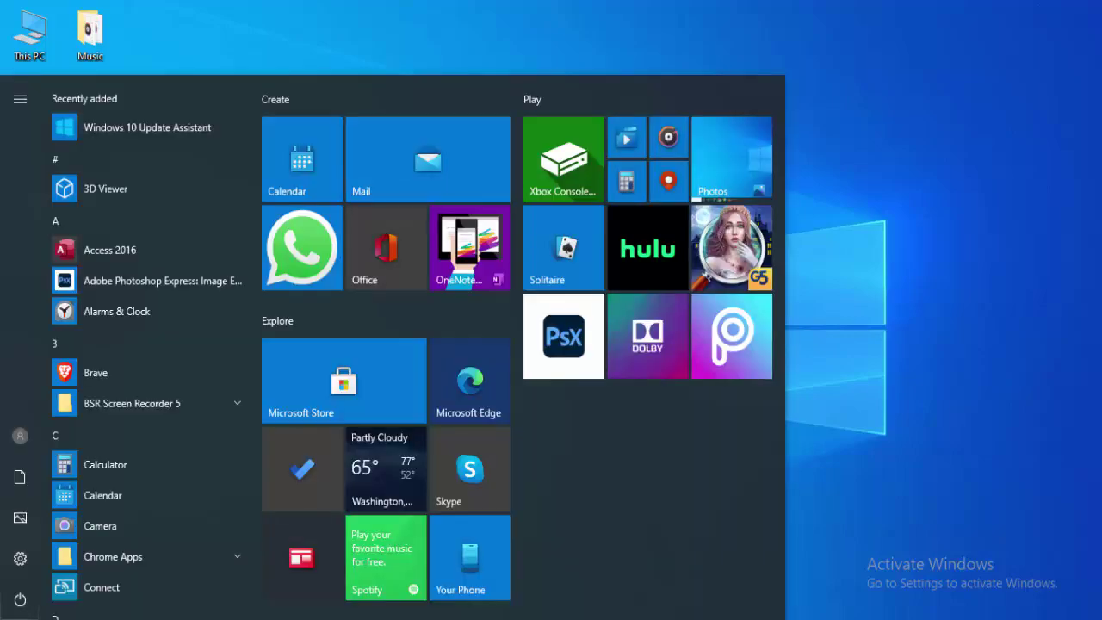
type("device ma")
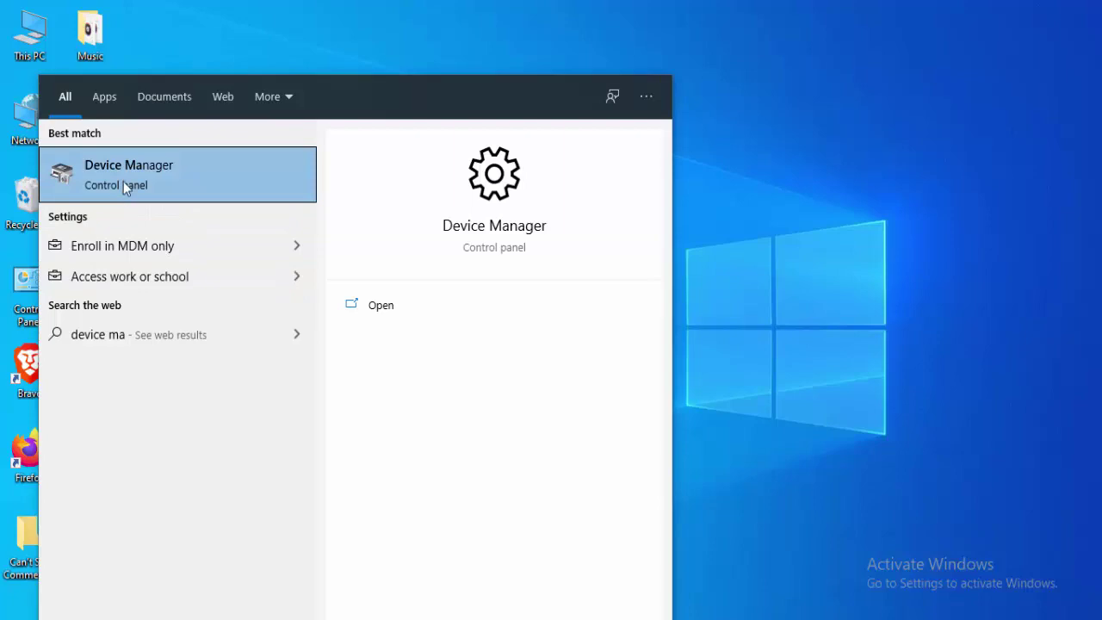
left_click(176, 190)
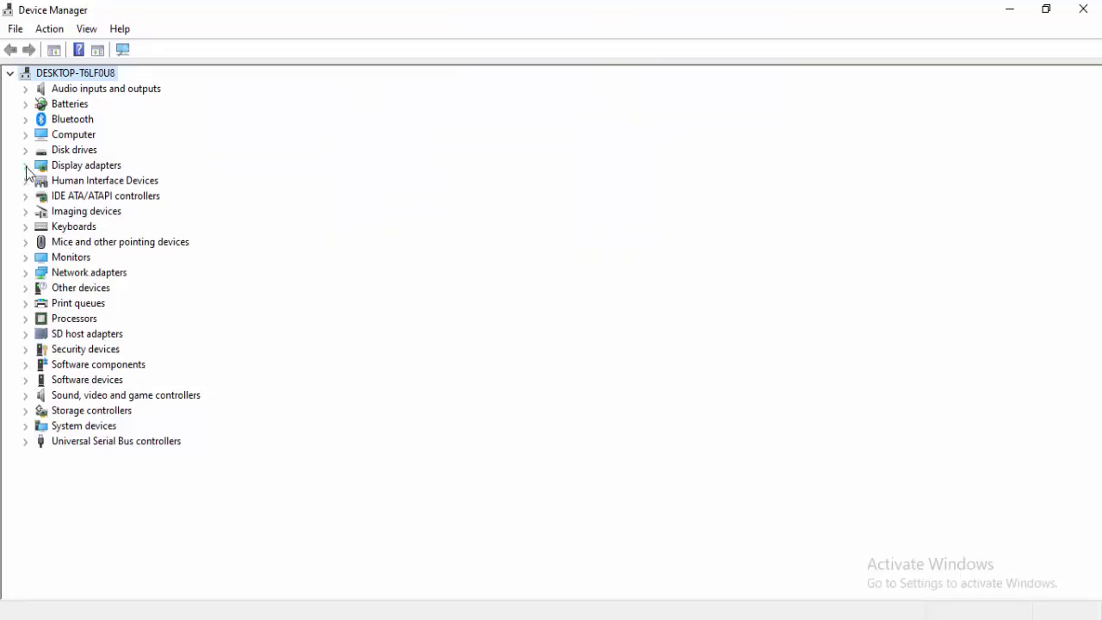
- Search automatically for updated driver software for the Intel(R) HD Graphics 4000 display adapter, and close the update wizard
left_click(26, 165)
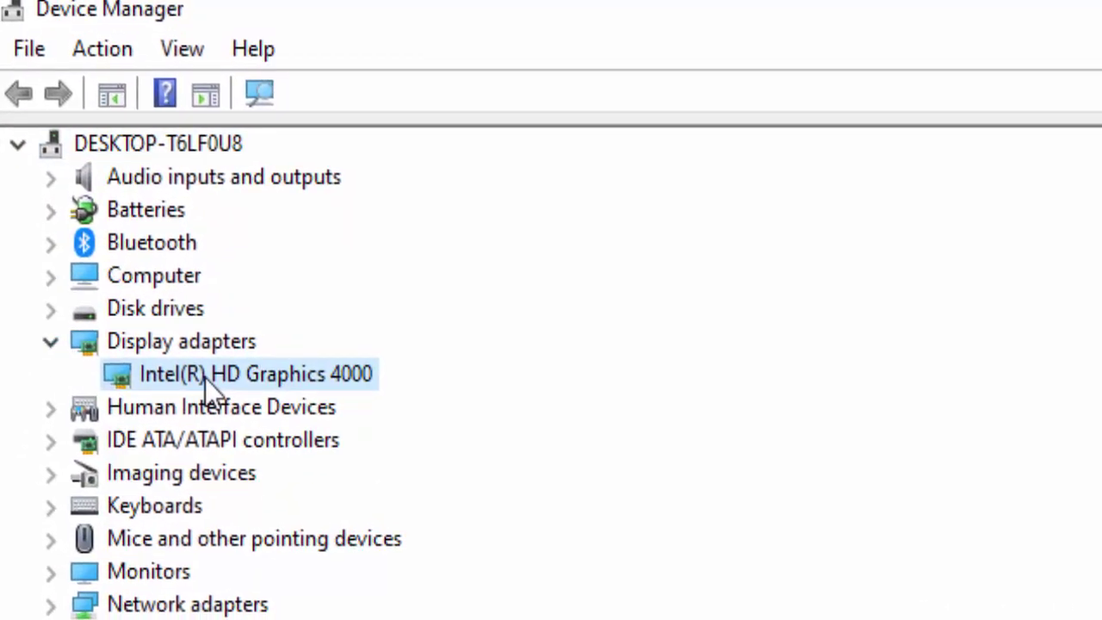
right_click(208, 389)
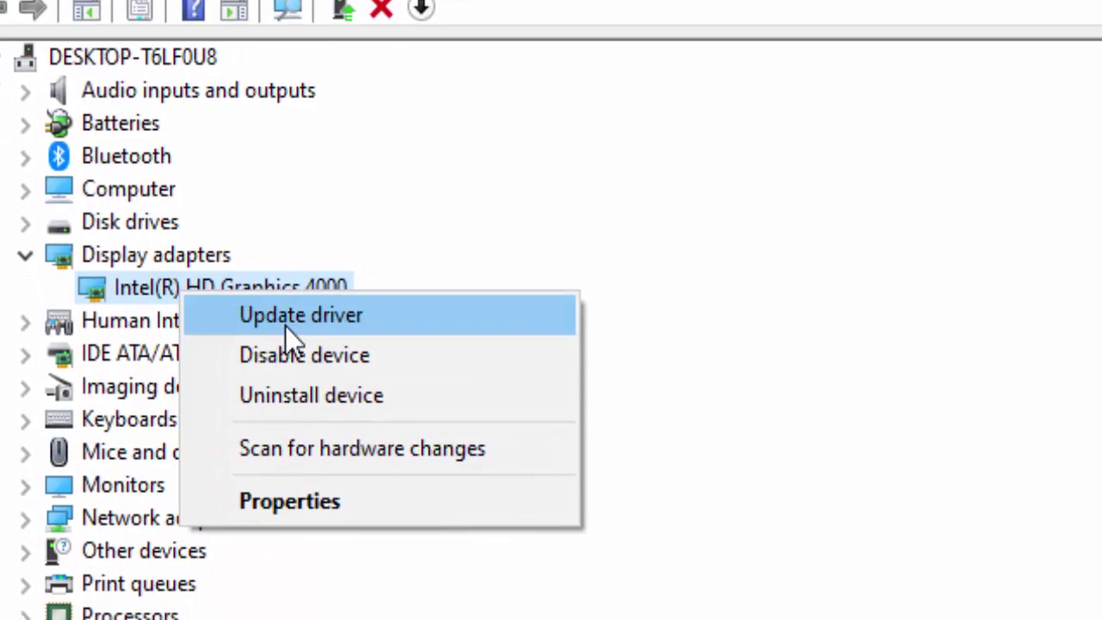
left_click(285, 320)
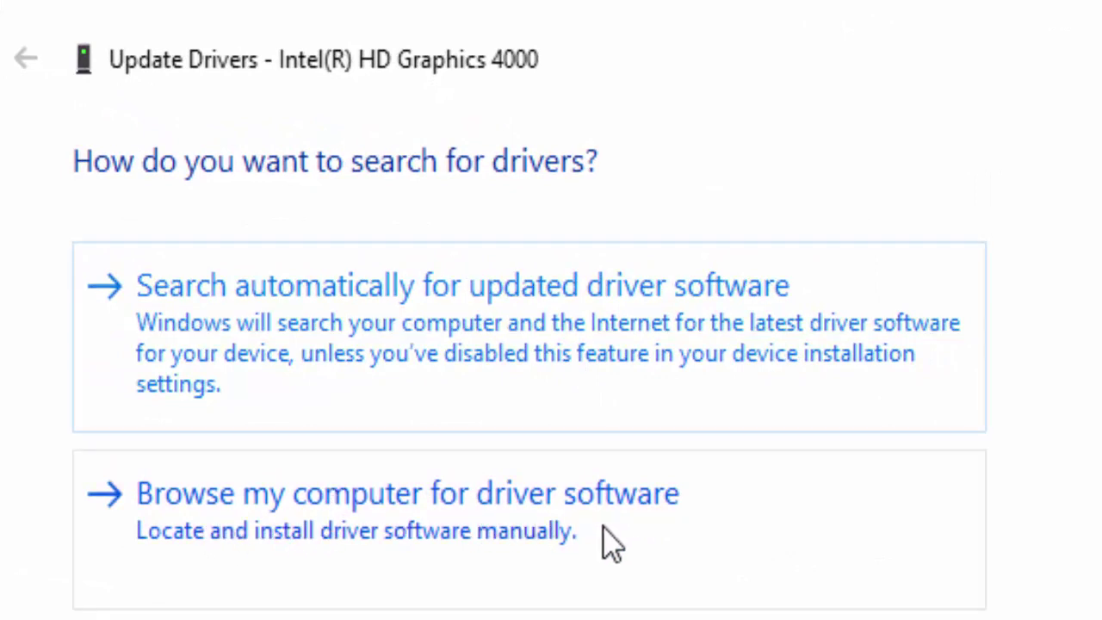
left_click(222, 342)
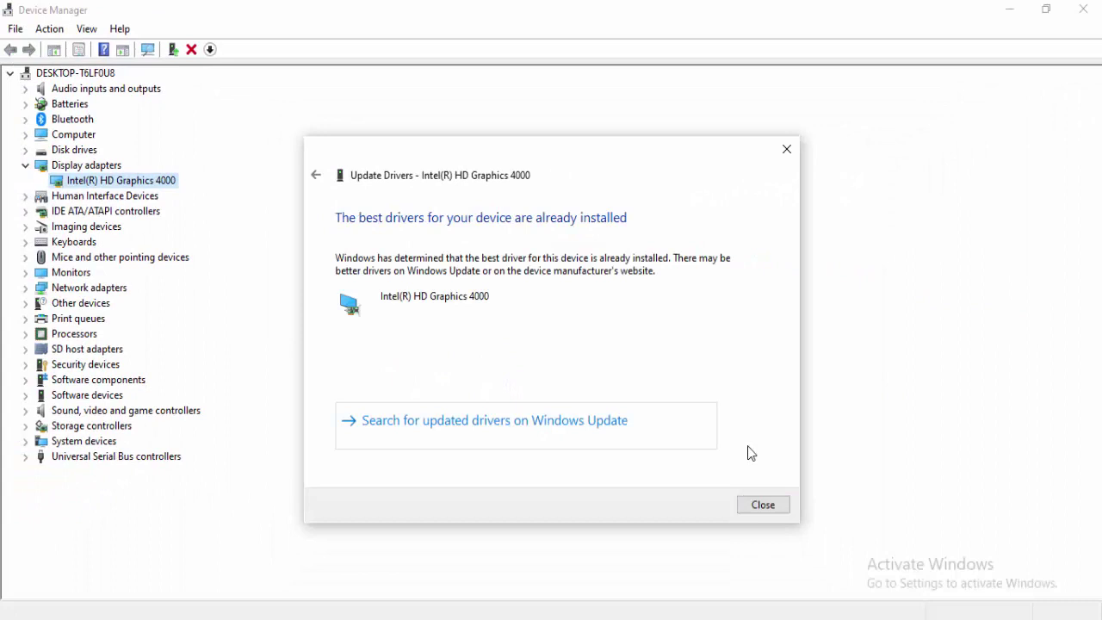
left_click(763, 504)
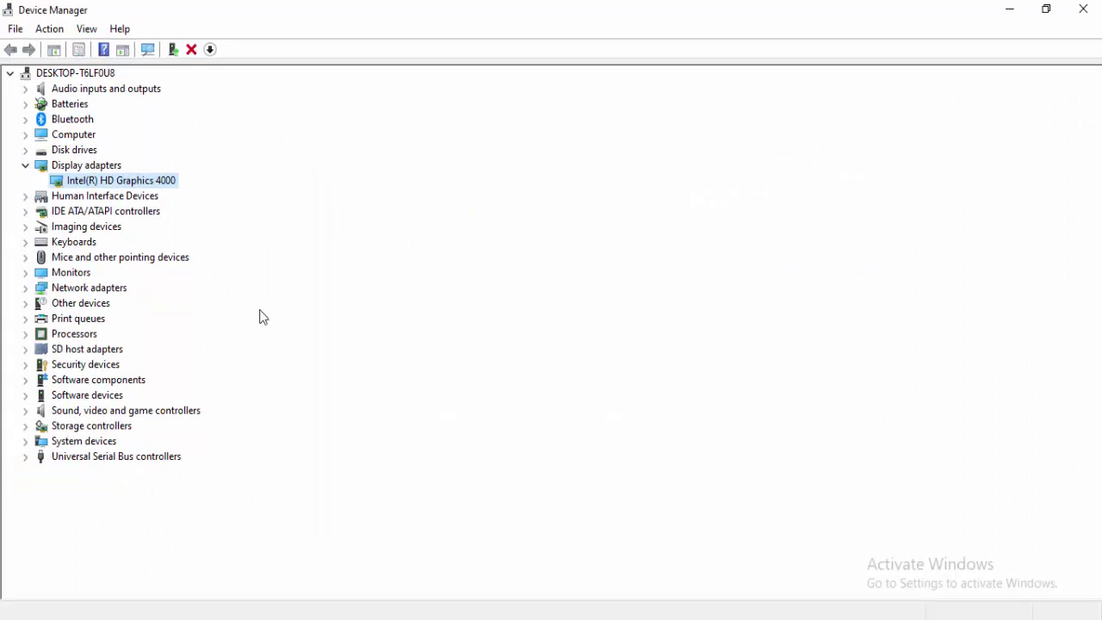
- Install the Intel(R) HD Graphics 4000 driver manually from the list of available drivers on the computer, and close Device Manager
right_click(97, 184)
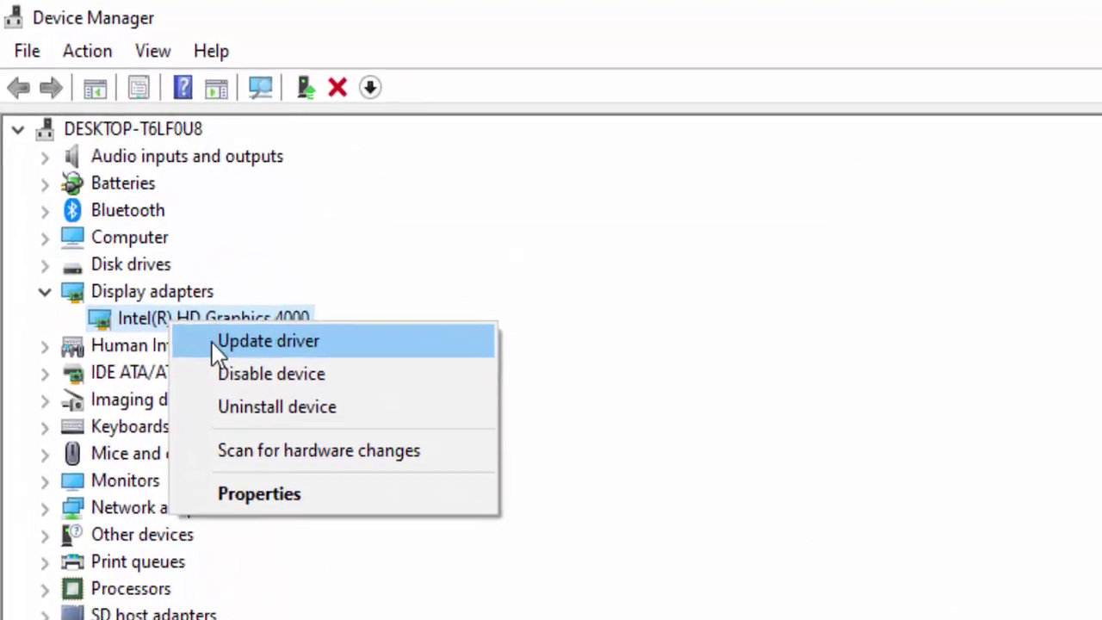
left_click(124, 193)
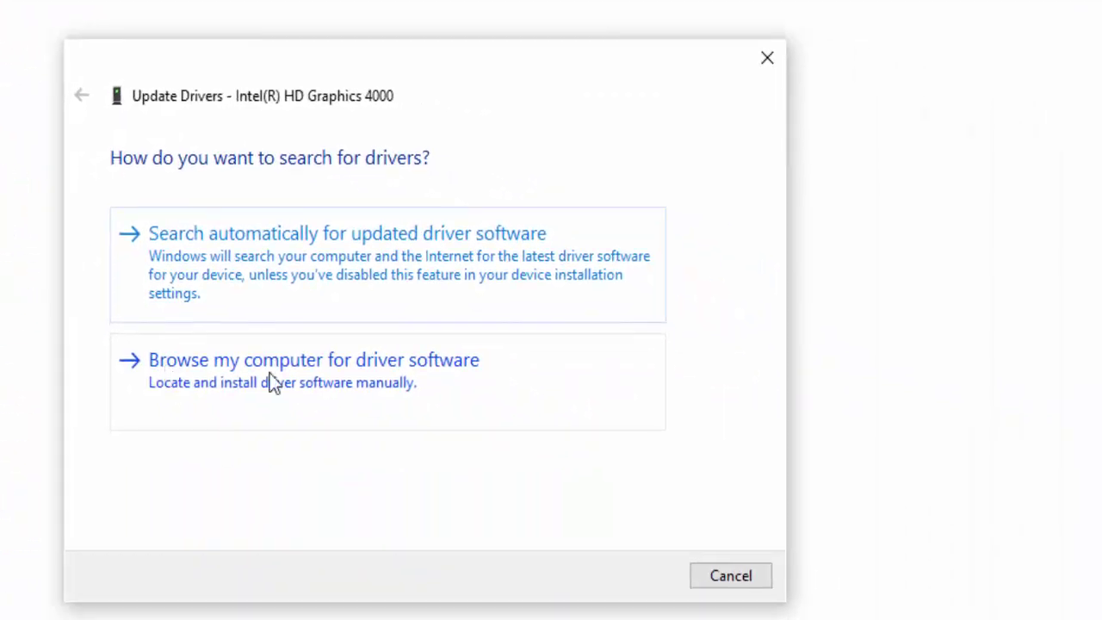
left_click(388, 379)
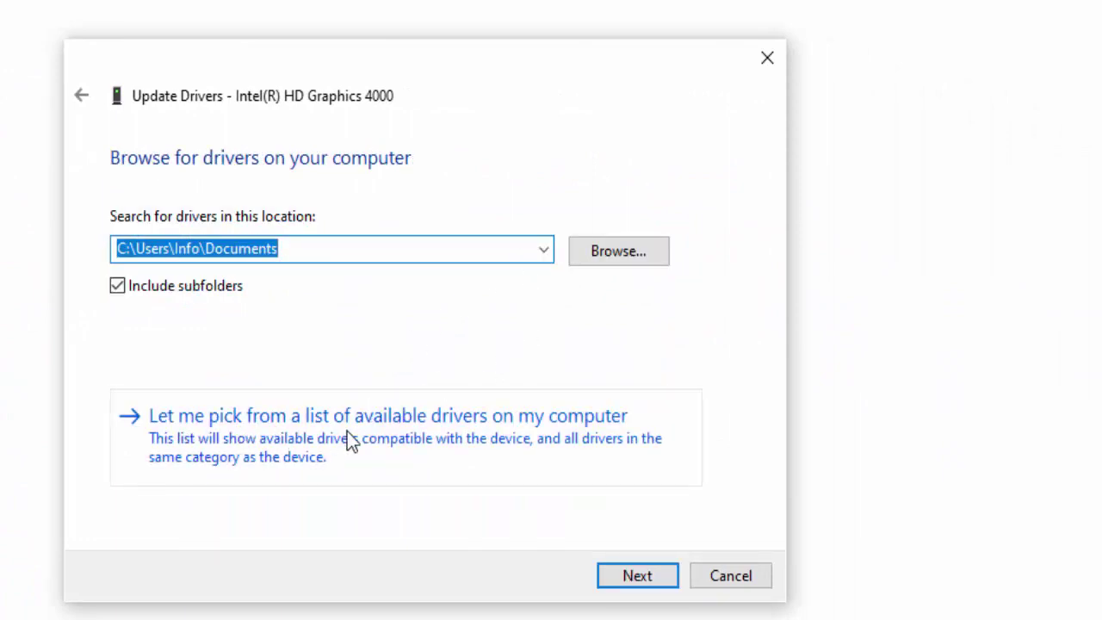
left_click(561, 430)
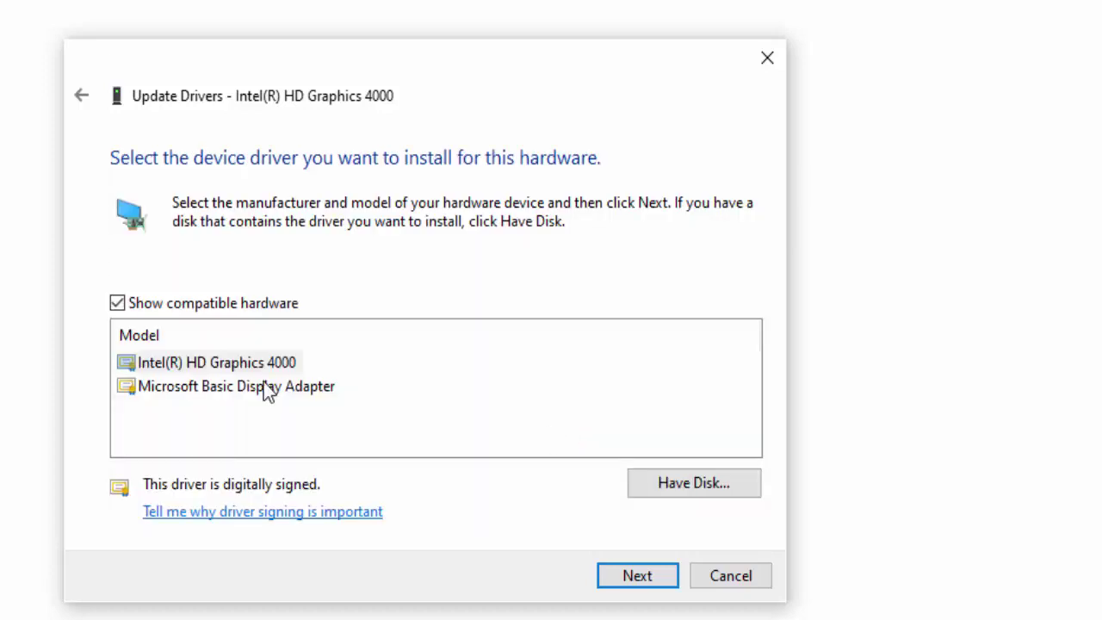
left_click(248, 365)
left_click(249, 380)
left_click(252, 372)
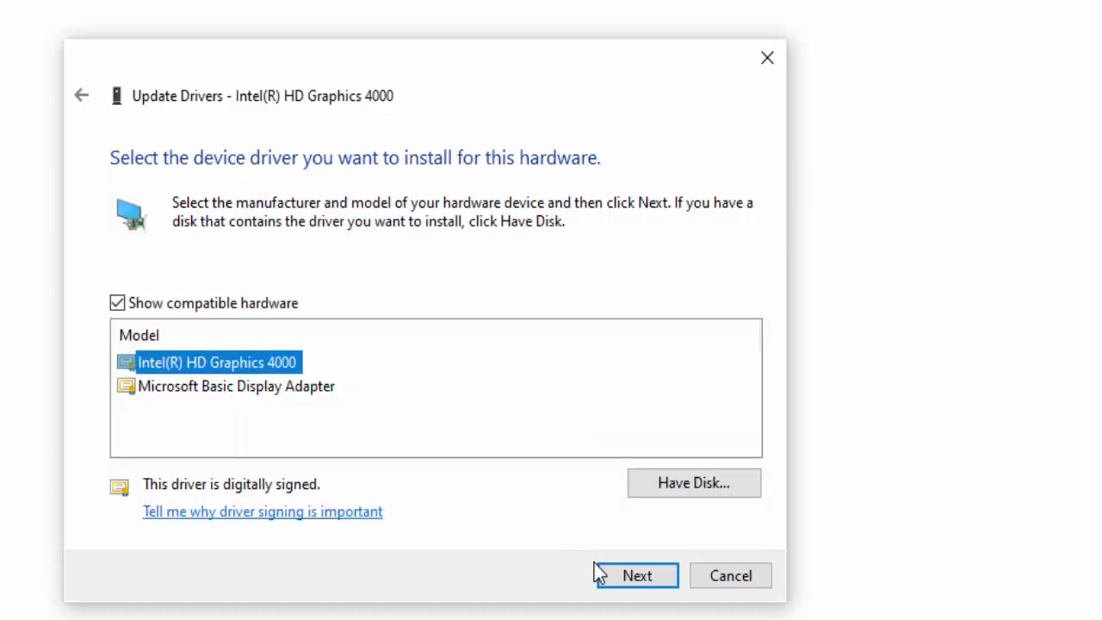
left_click(635, 576)
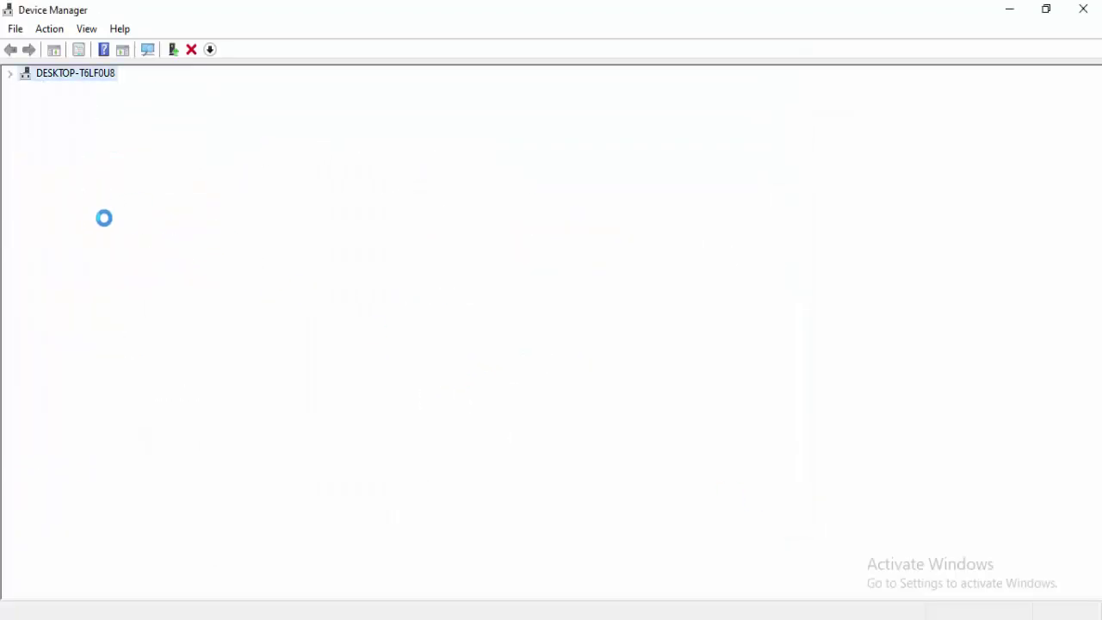
left_click(1083, 10)
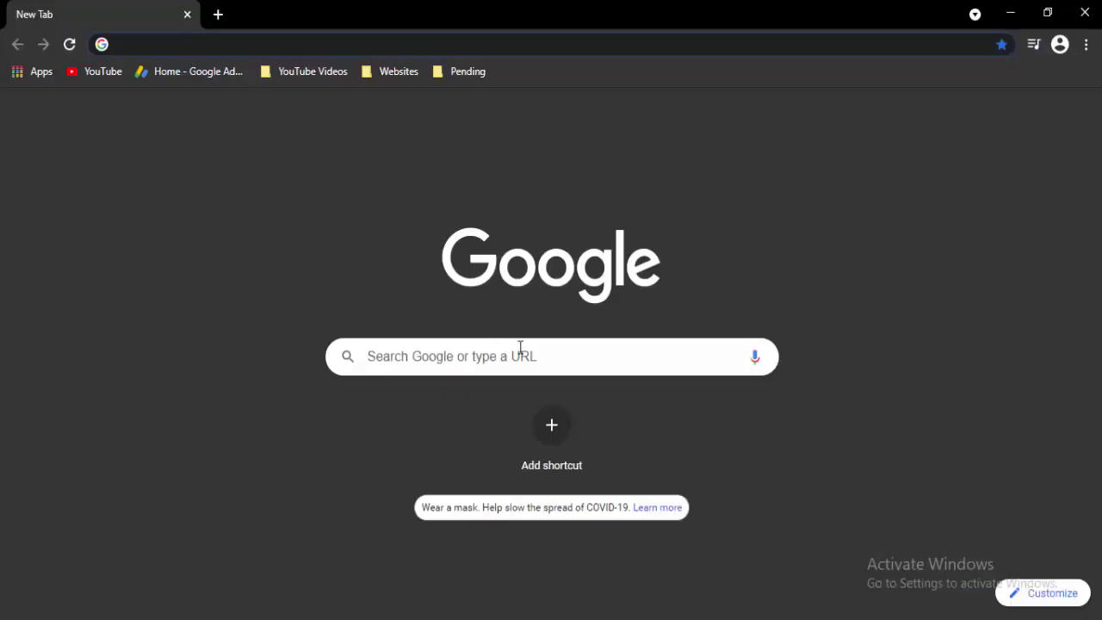
- Search Google in Chrome for download windows 10, open Microsoft's Windows 10 download page, and close the browser
left_click(527, 350)
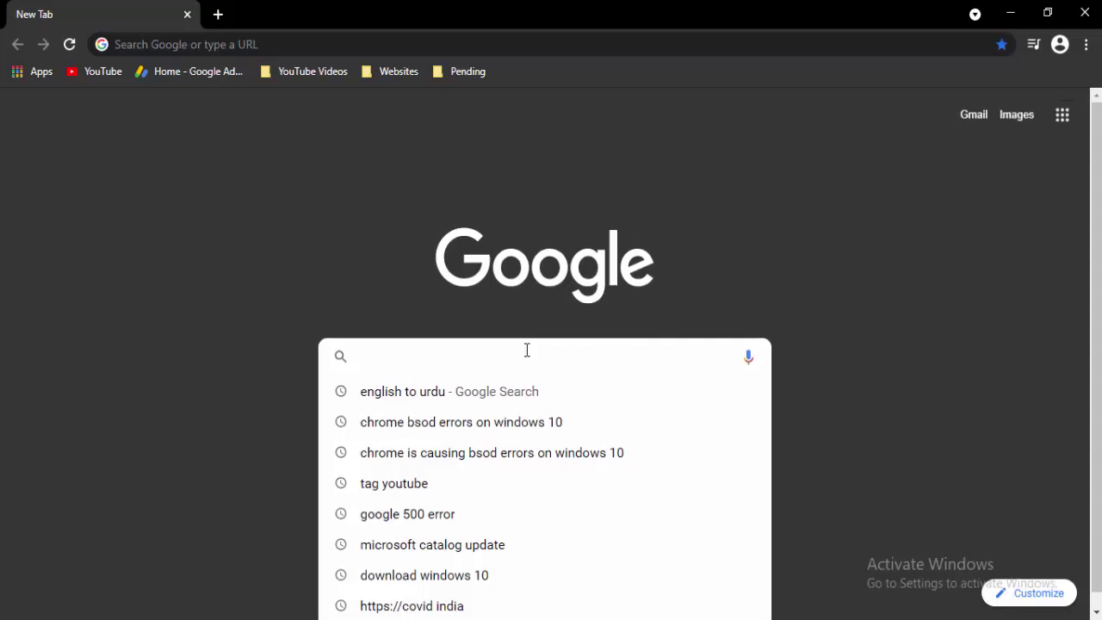
type("download windows")
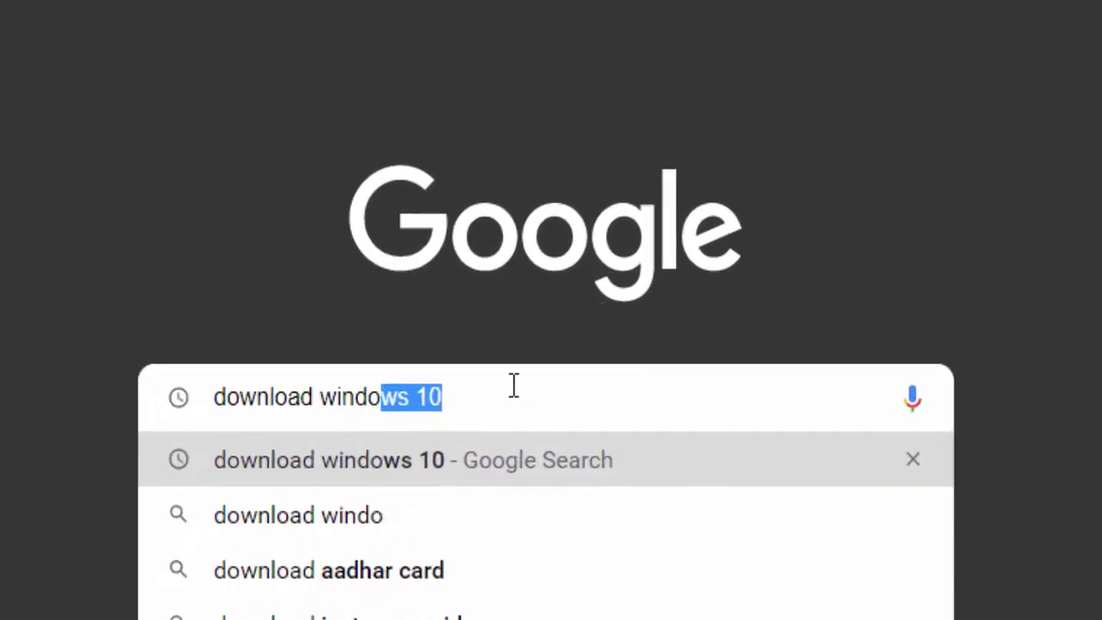
key("Return")
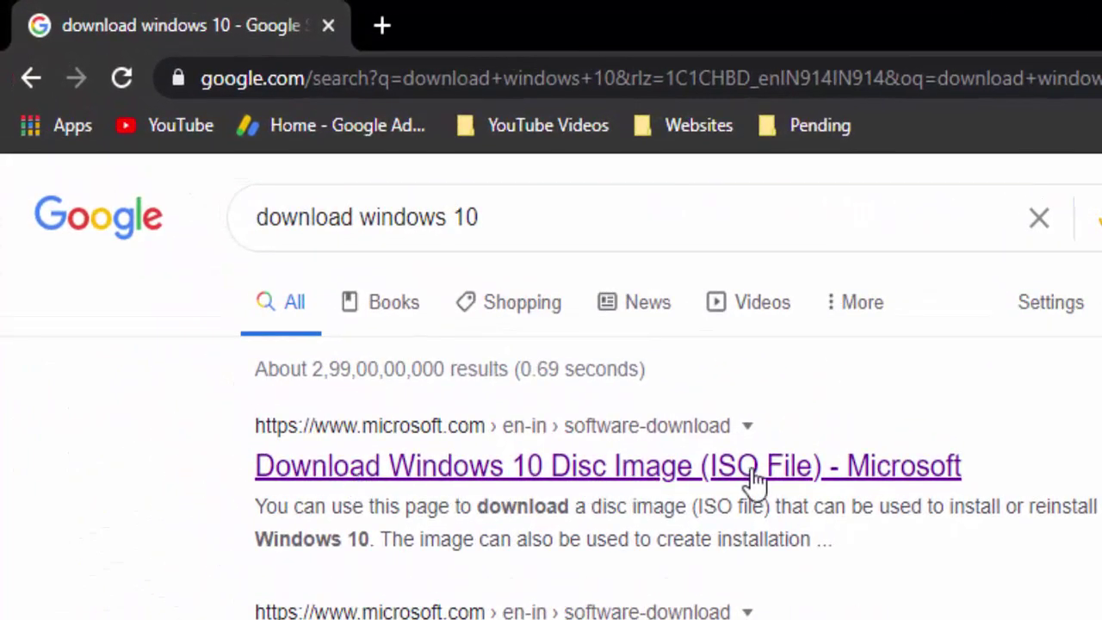
left_click(753, 471)
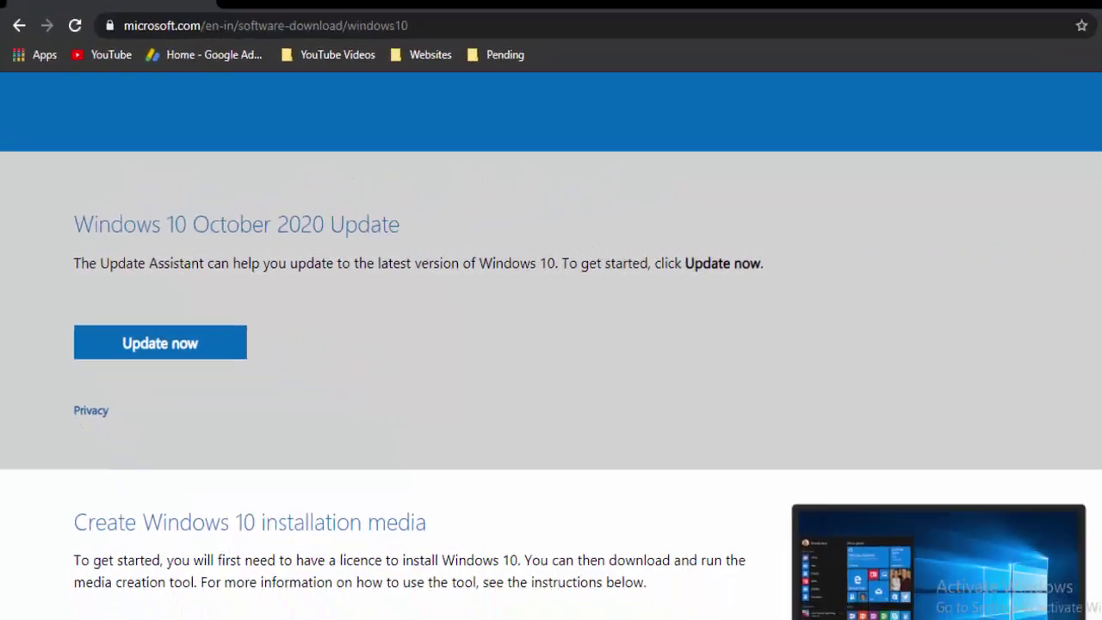
left_click(1086, 8)
- Open the Shut Down Windows dialog from the desktop, choose a power action for the computer and confirm it
key("alt+F4")
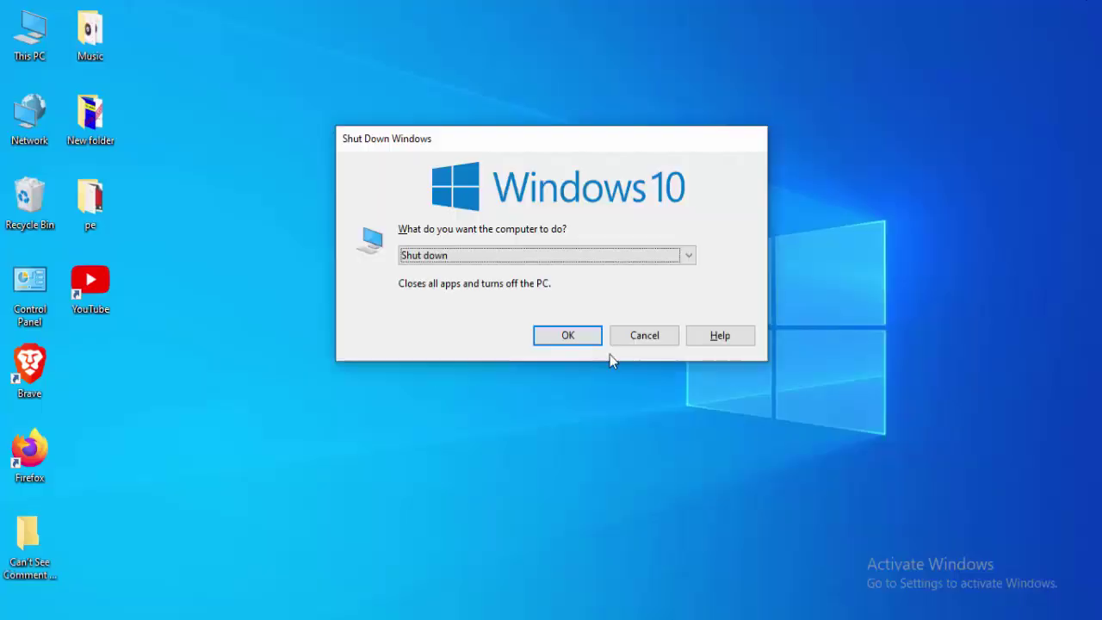
left_click(689, 256)
left_click(466, 324)
key("Return")
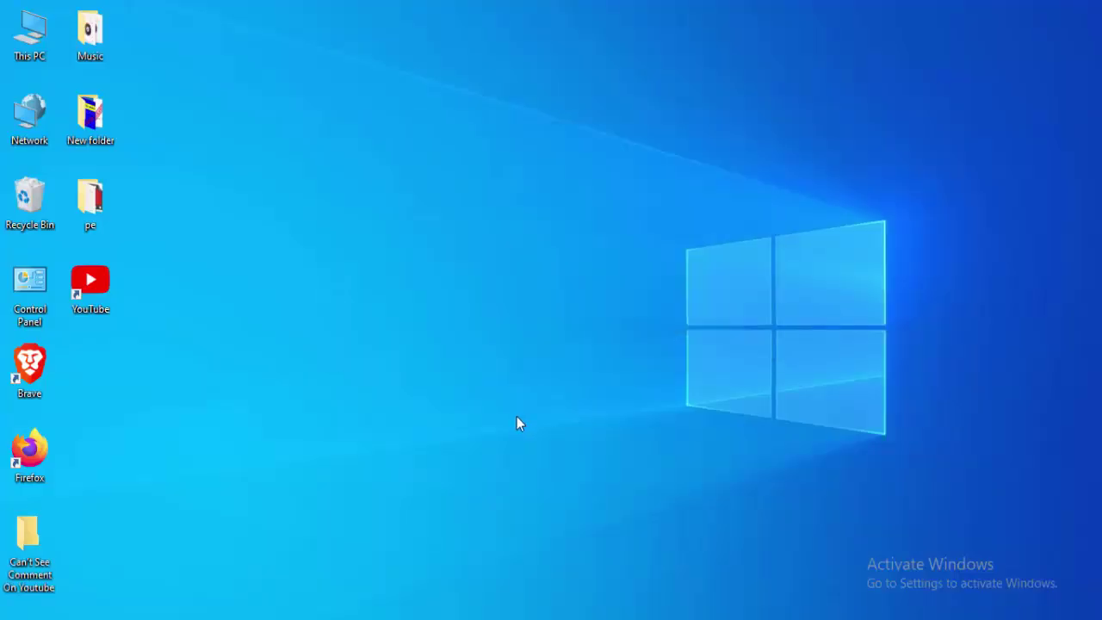